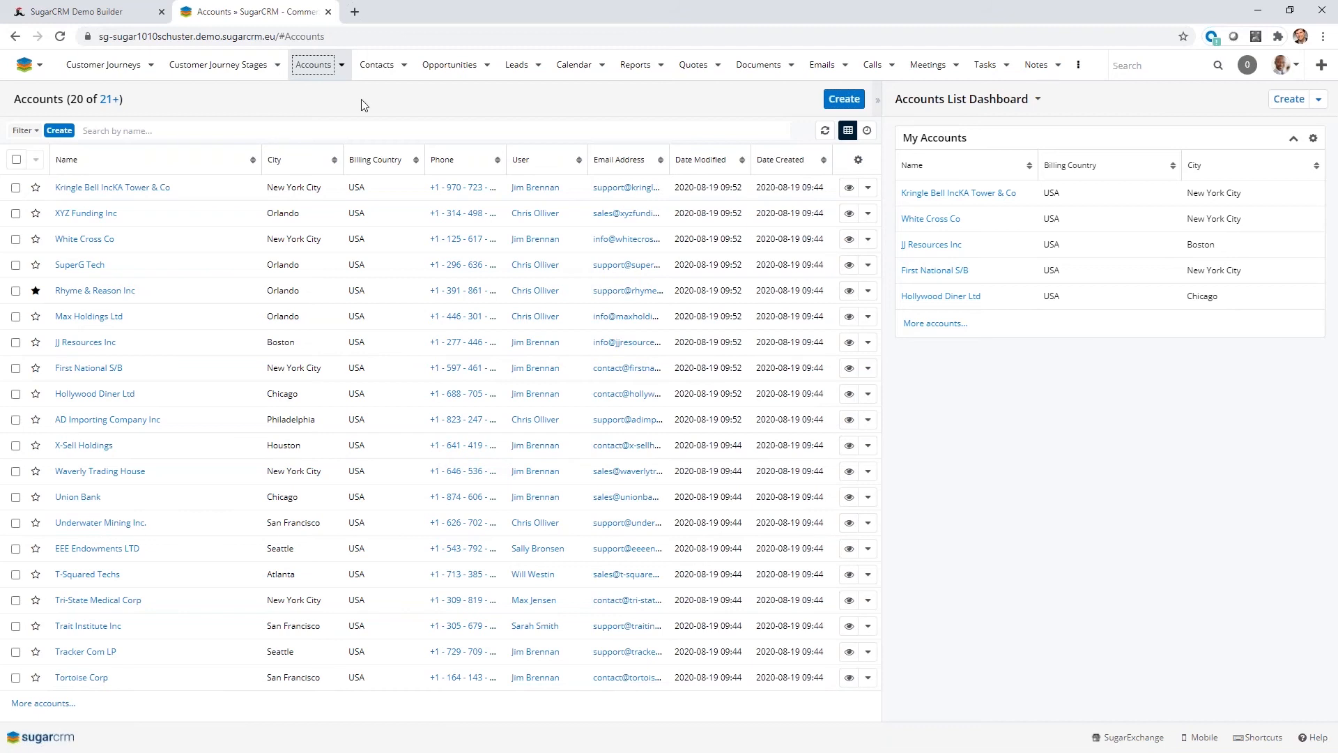
# Open the Rhyme & Reason Inc account and review its Business Card and Show More sections, leaving both collapsed.
pyautogui.click(89, 295)
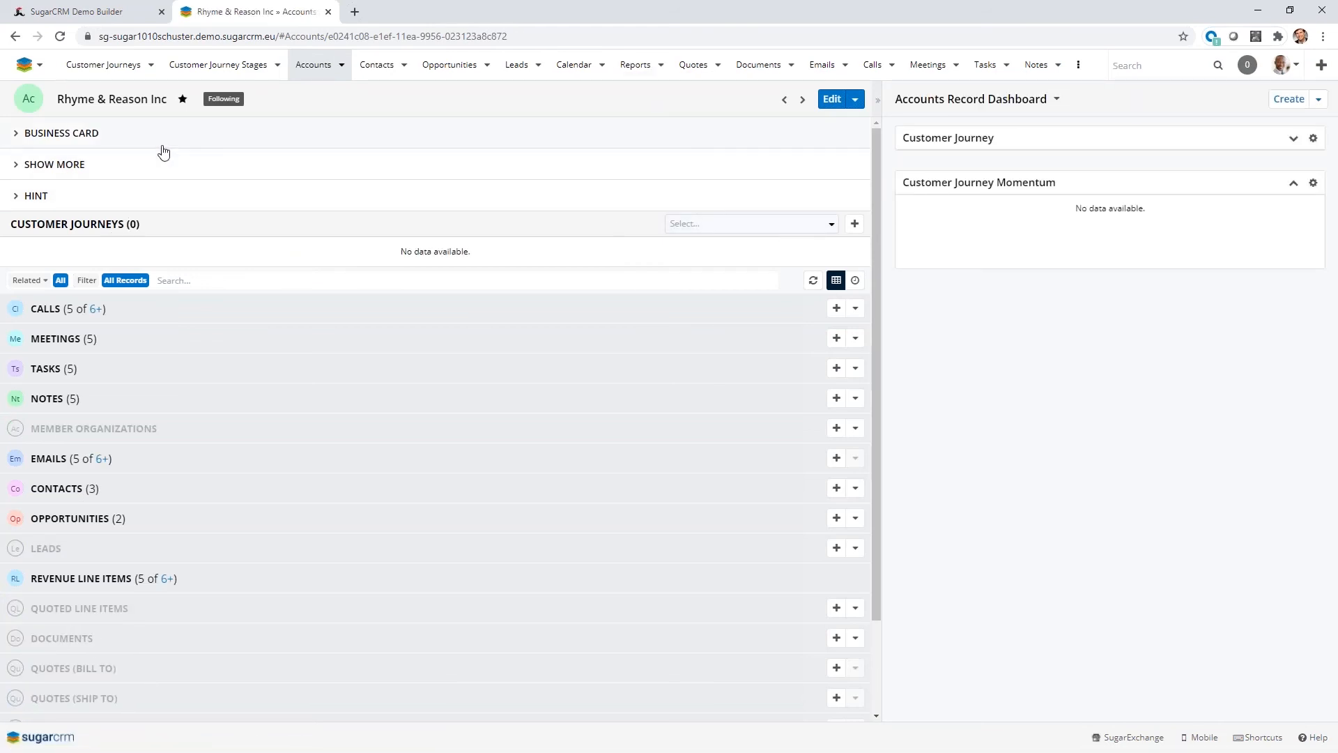
pyautogui.click(19, 134)
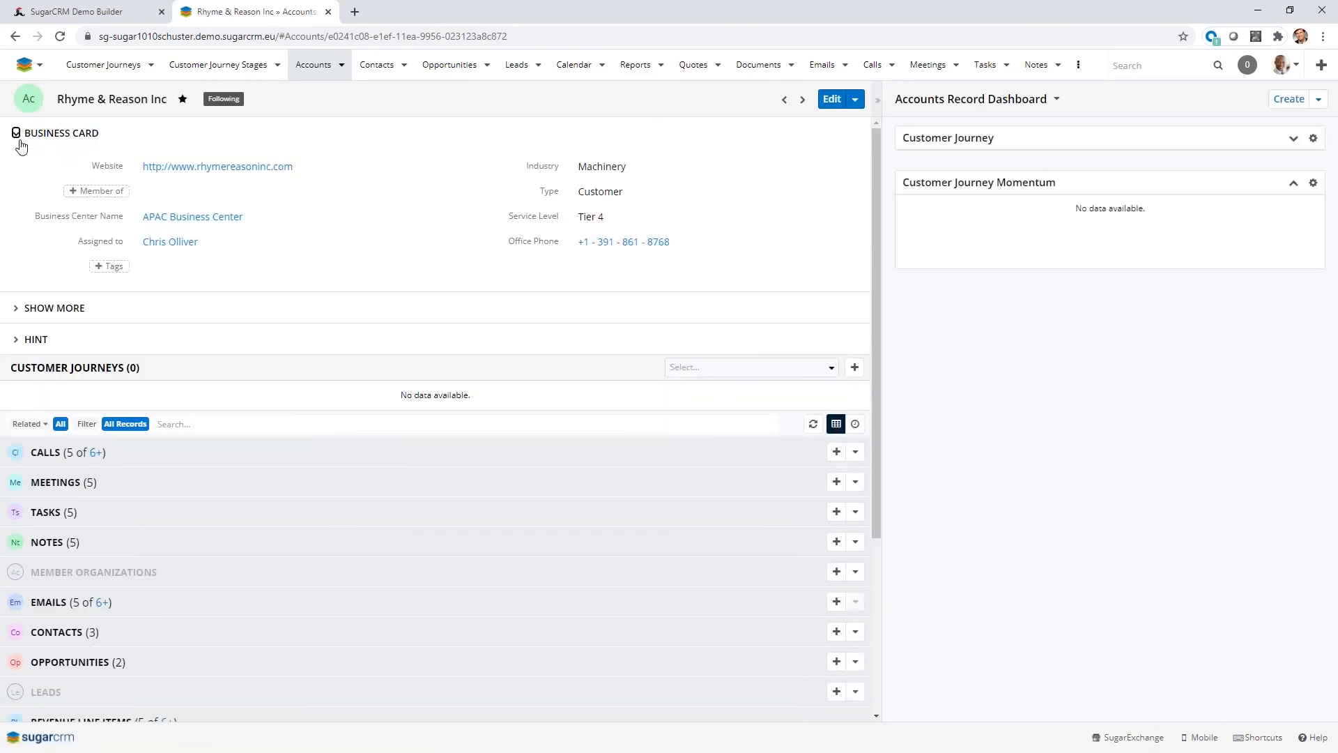
pyautogui.click(9, 307)
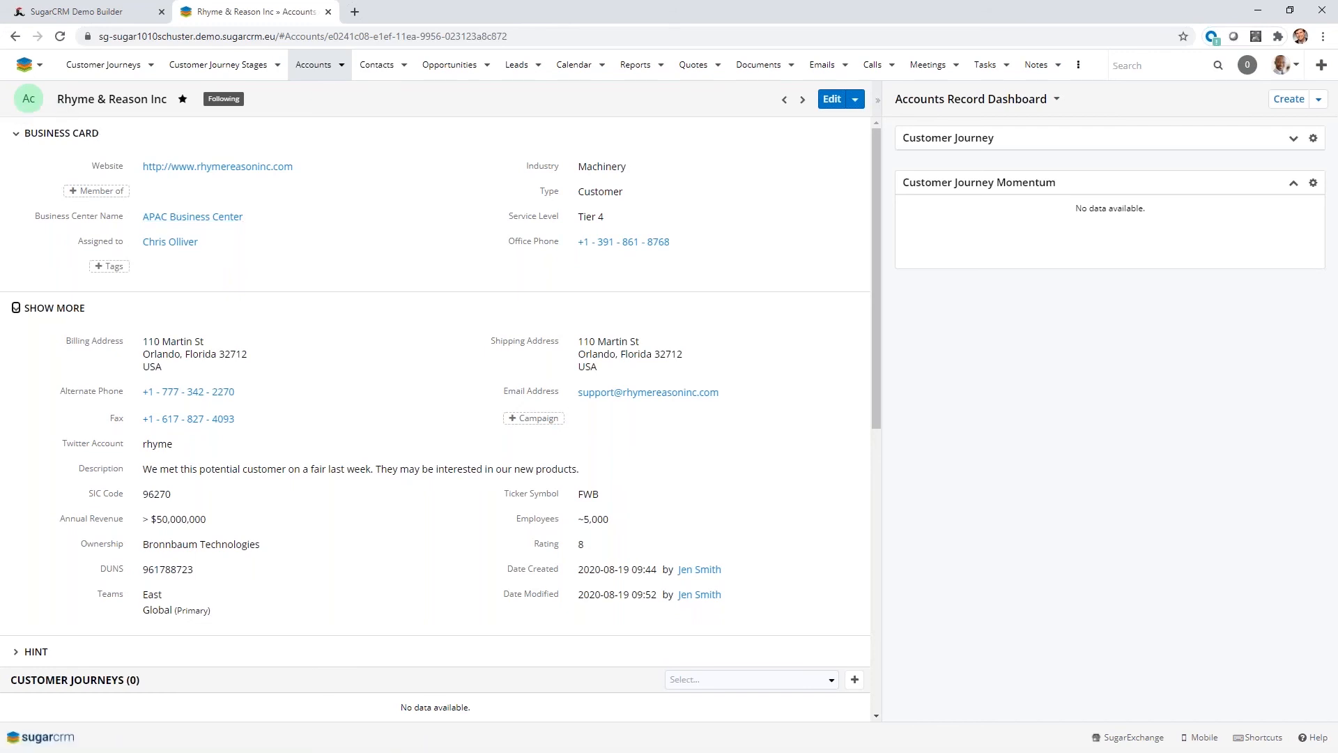
pyautogui.click(17, 136)
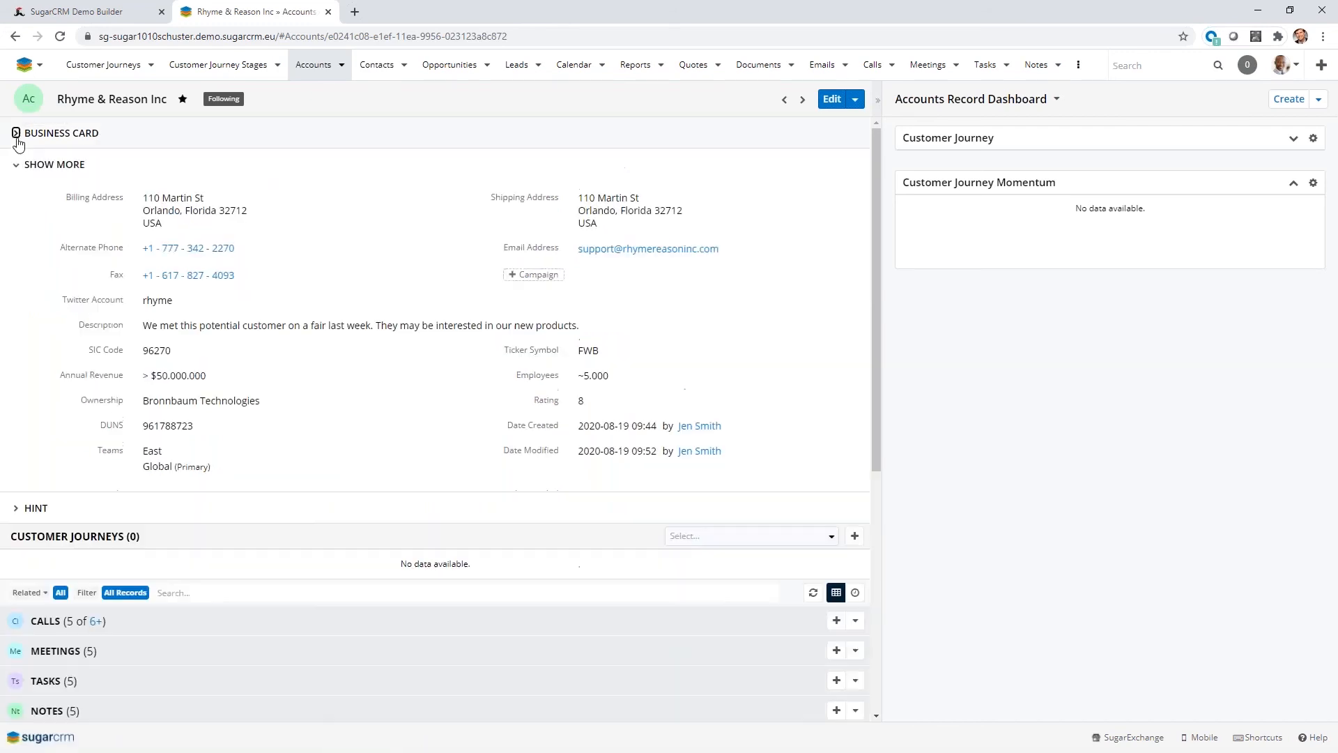
pyautogui.click(15, 166)
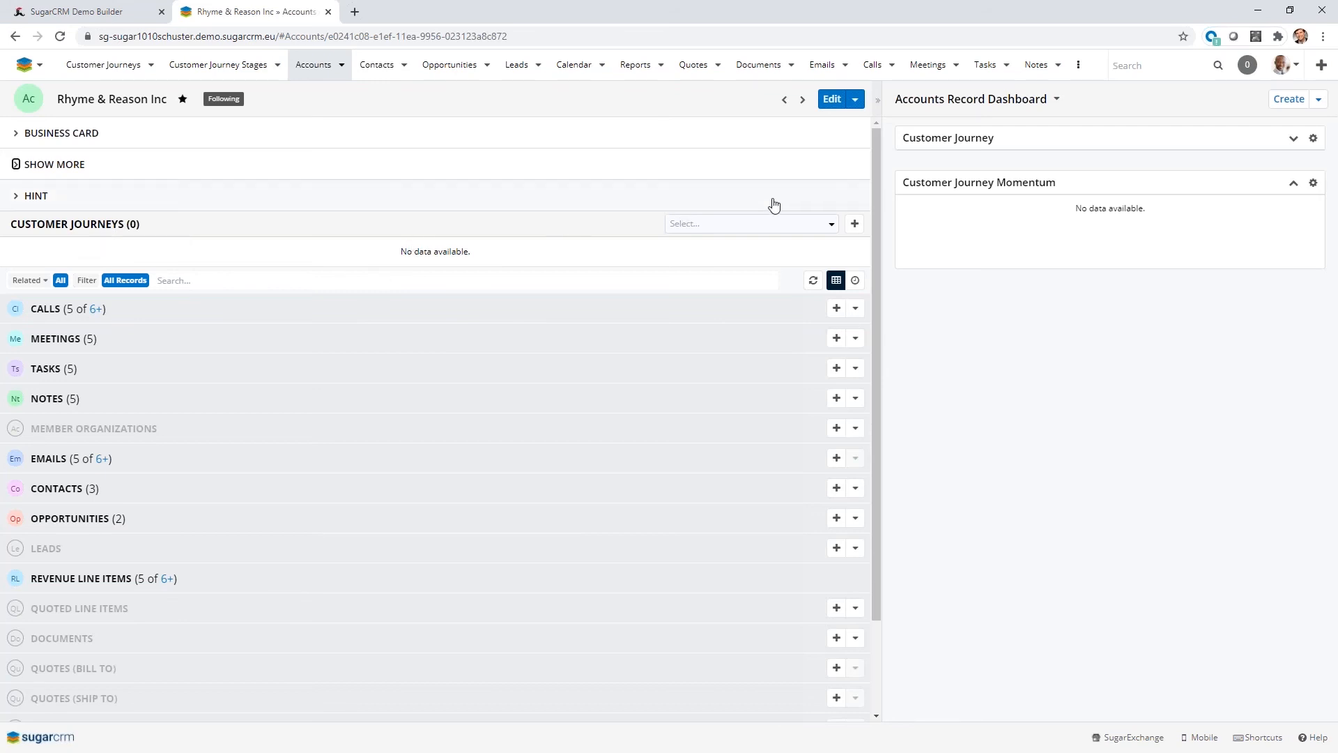
# Start the Yearly Account Planning A customer journey on the Rhyme & Reason Inc account.
pyautogui.click(837, 224)
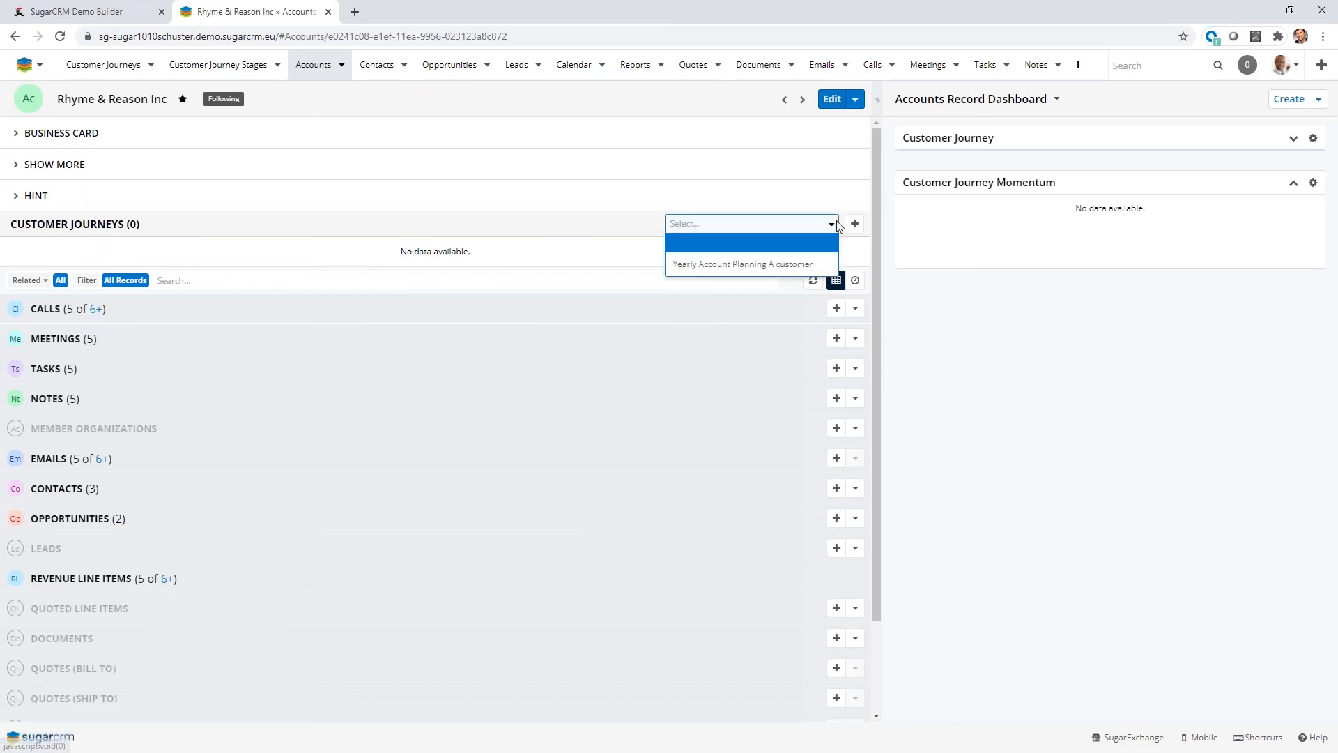
pyautogui.click(752, 273)
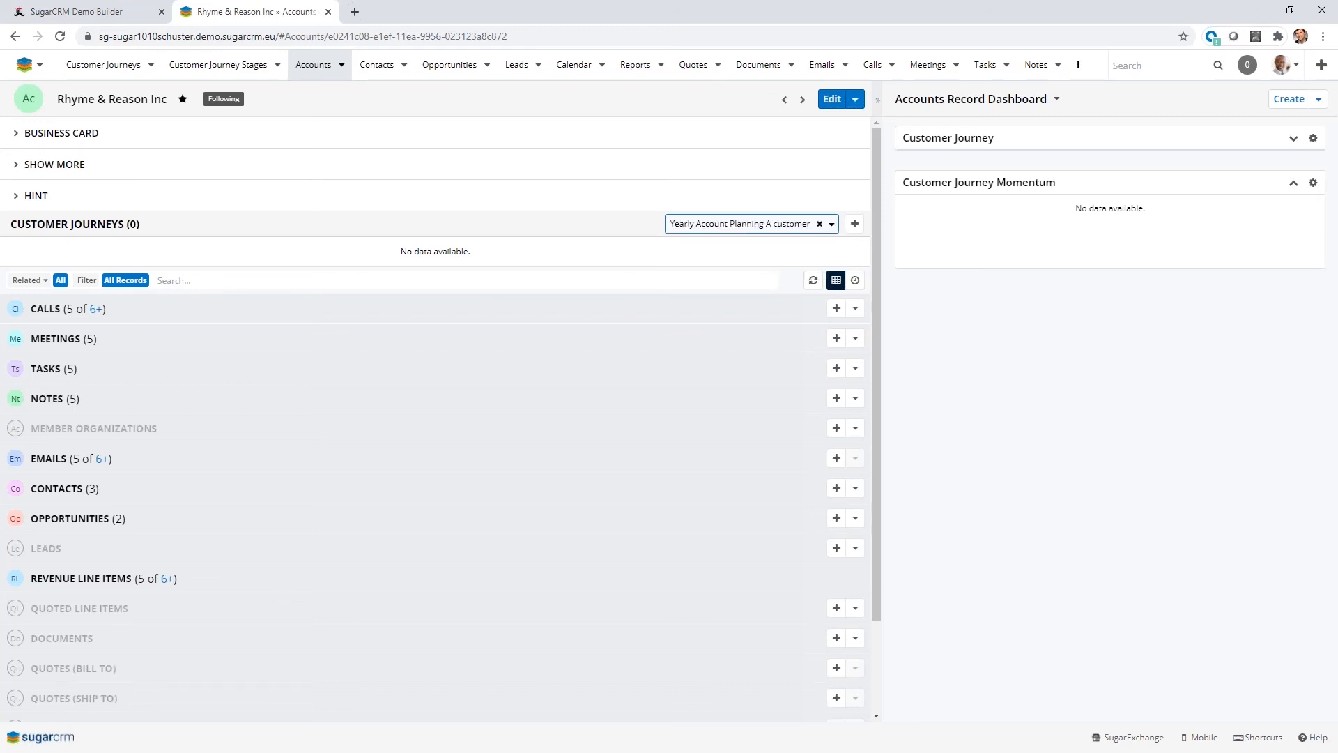
pyautogui.click(854, 224)
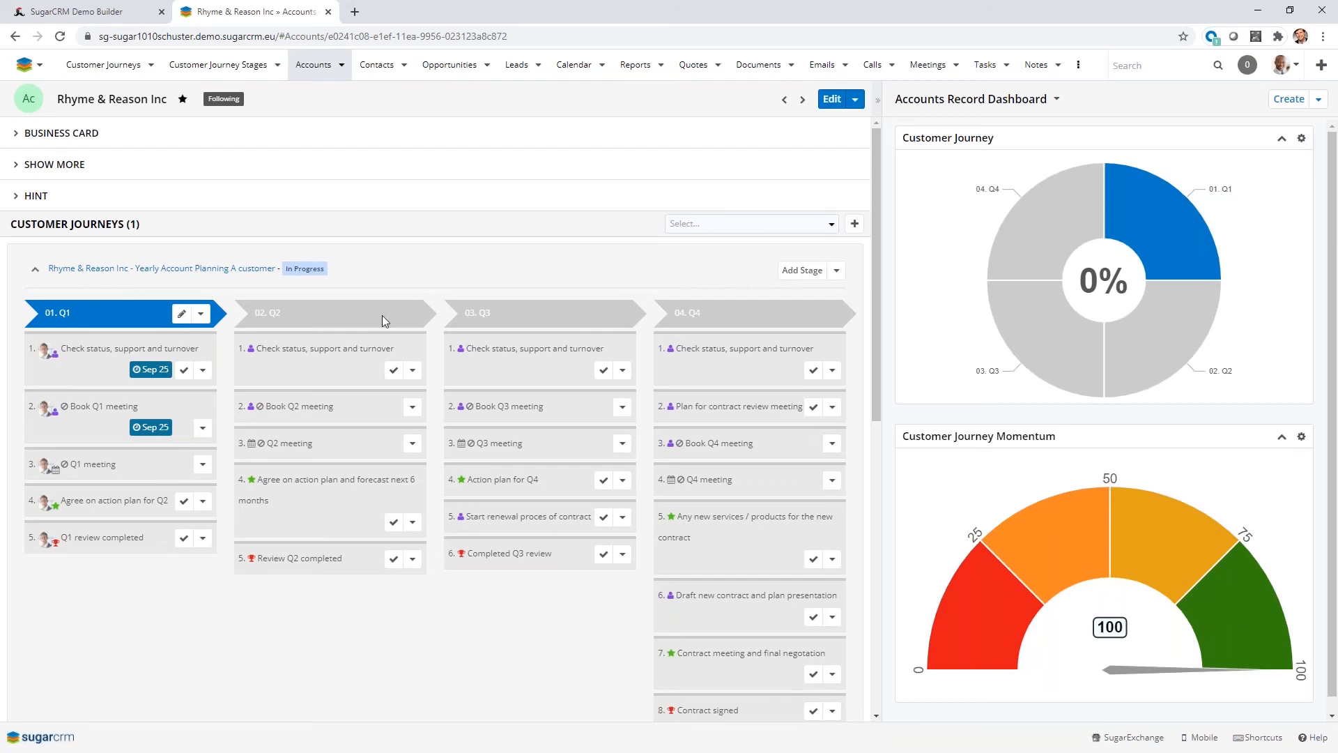
# Open the Q1 task "Check status, support and turnover" in a new browser tab while staying on the account.
pyautogui.moveTo(725, 317)
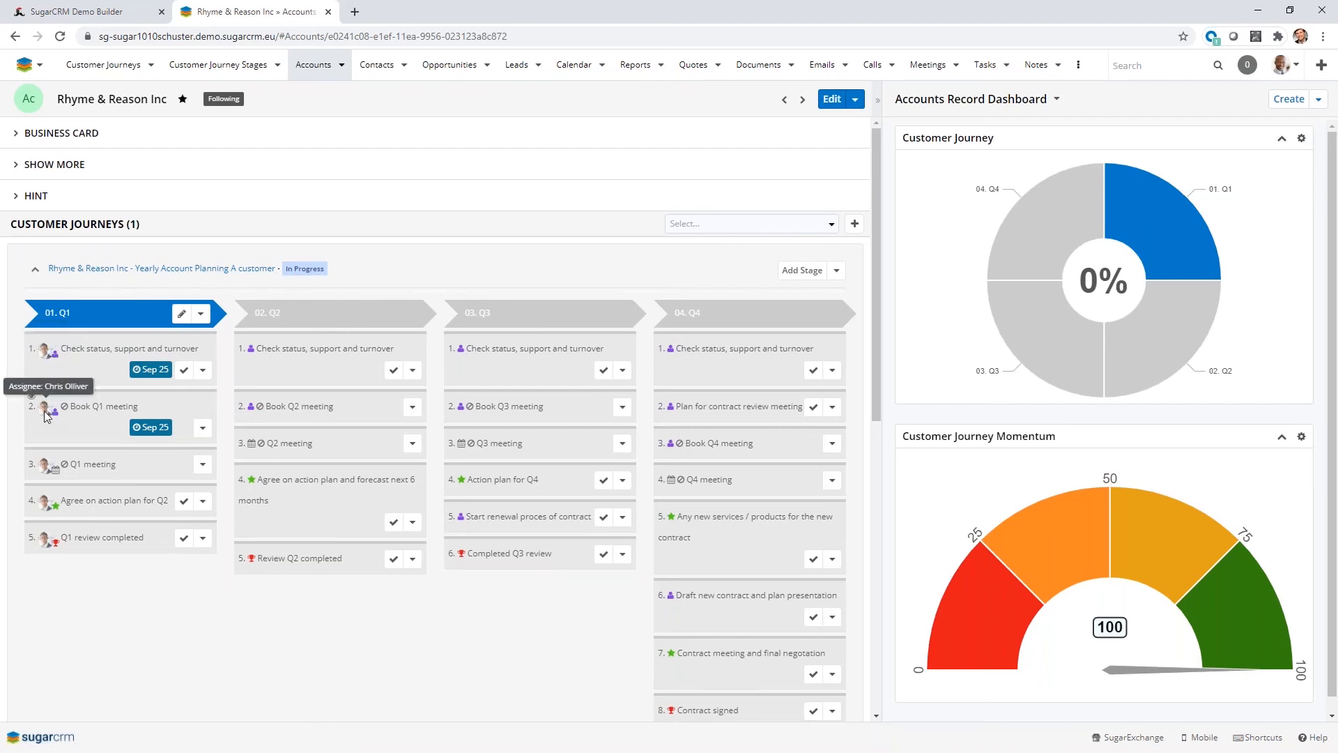
pyautogui.rightClick(105, 348)
pyautogui.click(132, 358)
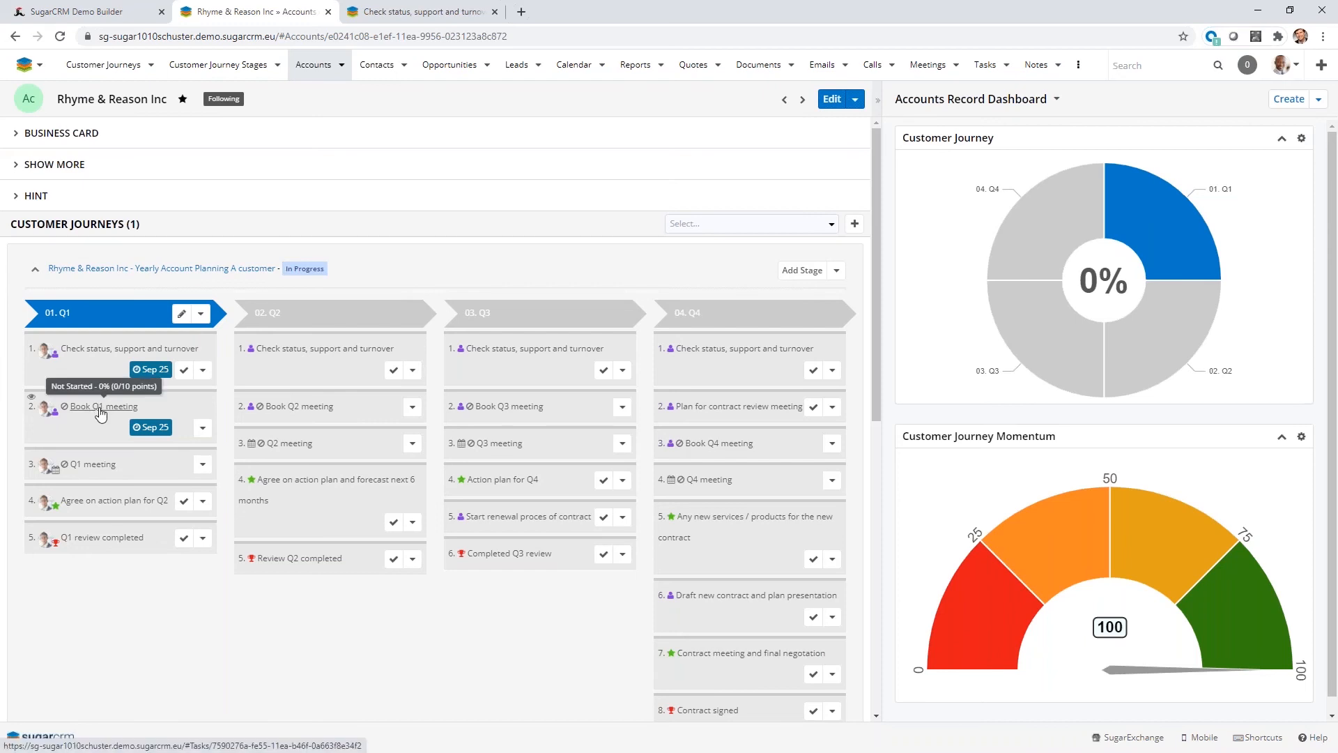
# Complete the first three Q1 activities: Check status, support and turnover, Book Q1 meeting, and Q1 meeting.
pyautogui.click(182, 371)
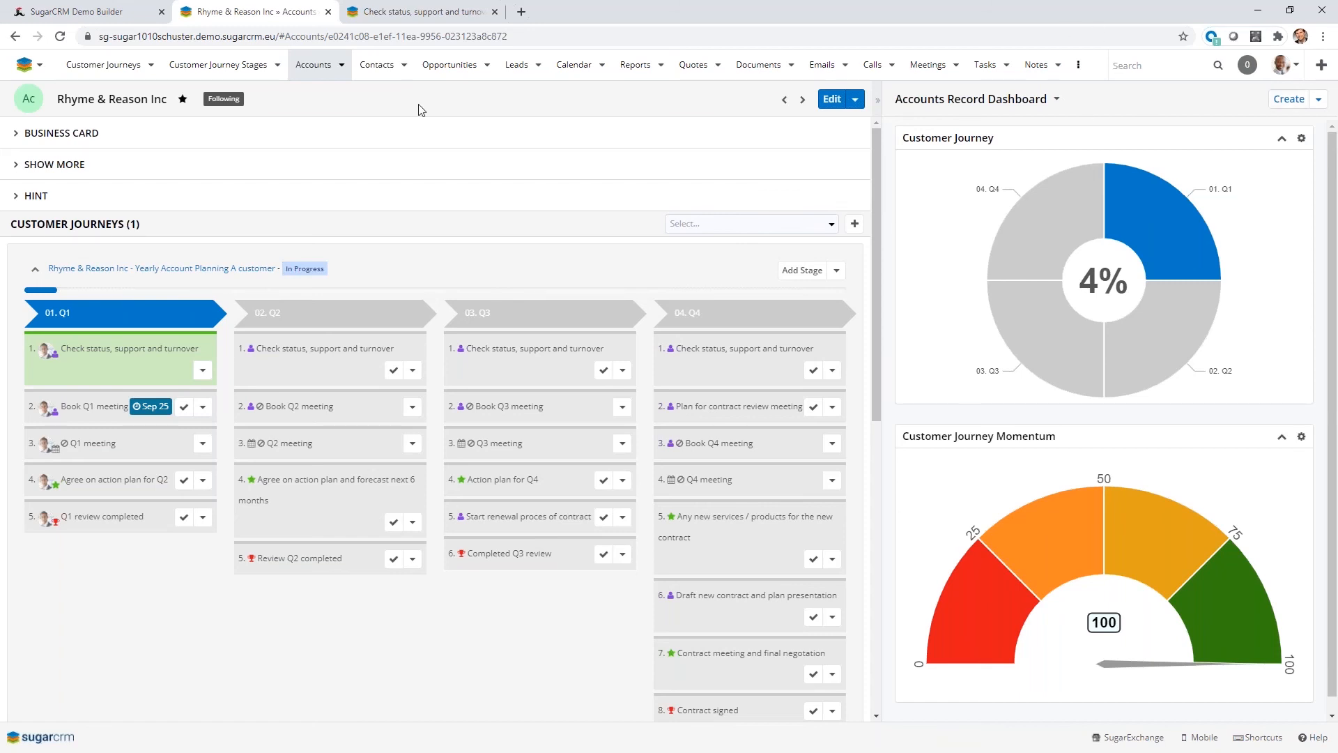
pyautogui.click(183, 415)
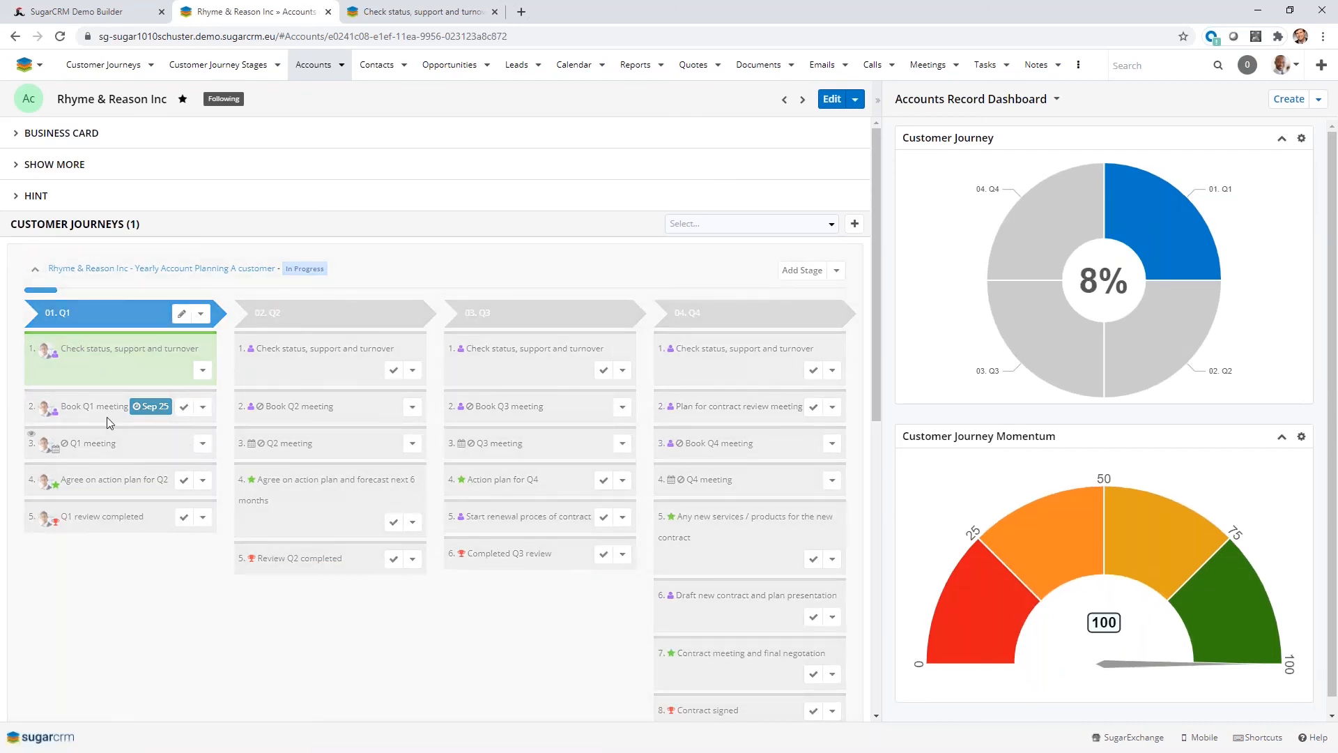
pyautogui.click(184, 444)
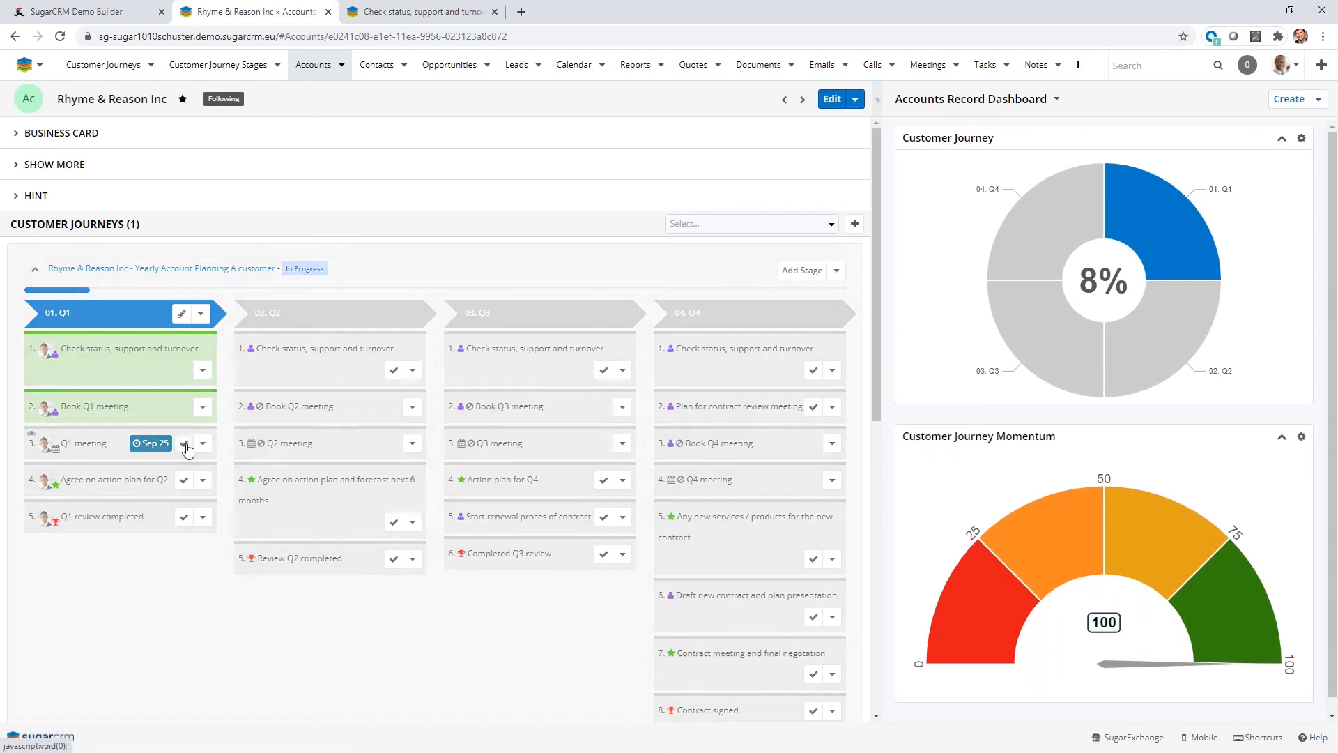
# Preview the Q1 task "Check status, support and turnover", put its details into edit mode and save it.
pyautogui.click(36, 344)
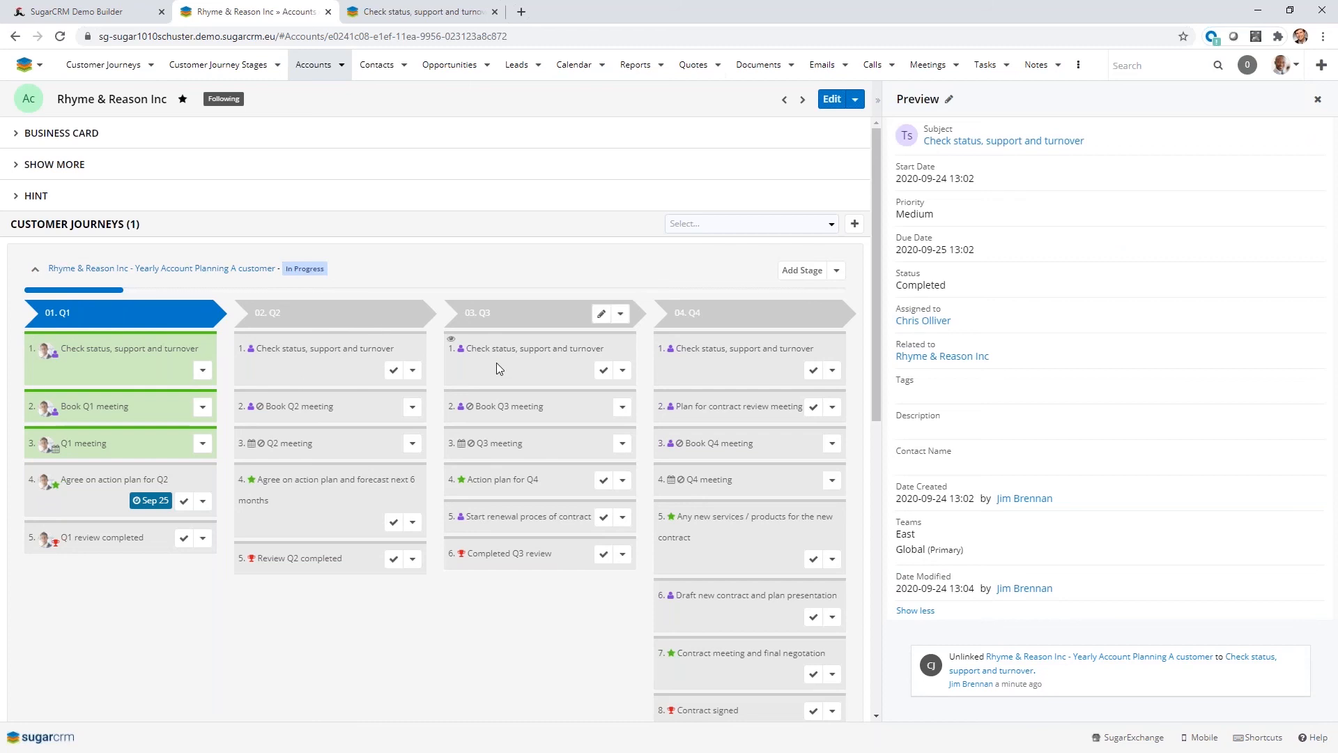
pyautogui.click(949, 100)
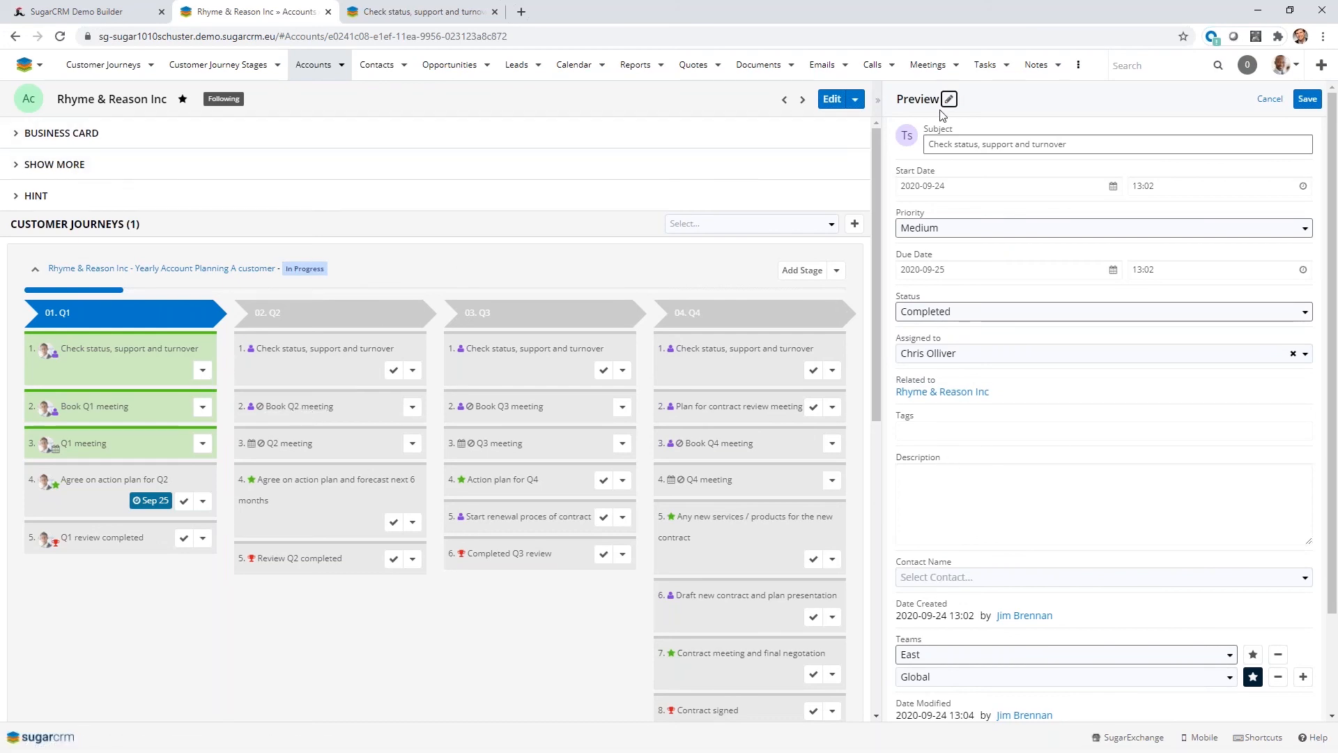
pyautogui.click(1307, 98)
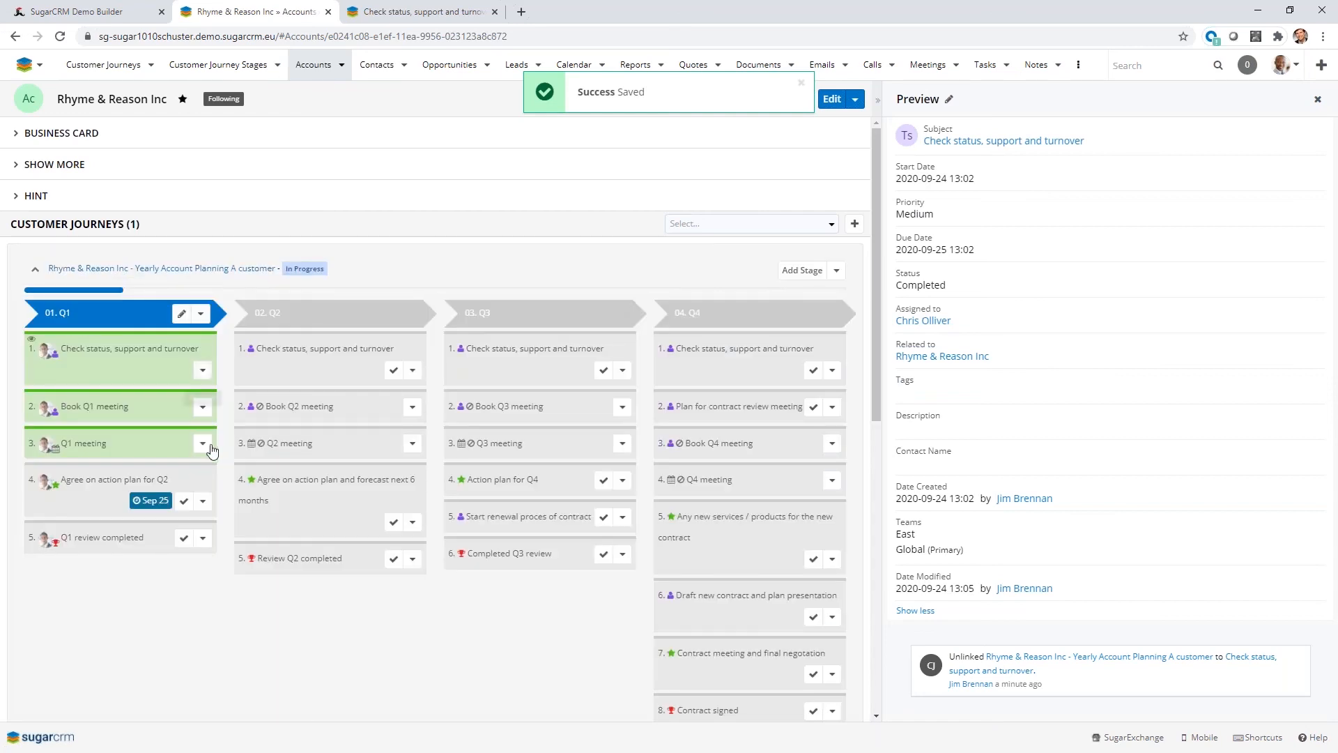
# Close the task preview and complete the remaining Q1 activities, Agree on action plan for Q2 and Q1 review completed.
pyautogui.click(184, 502)
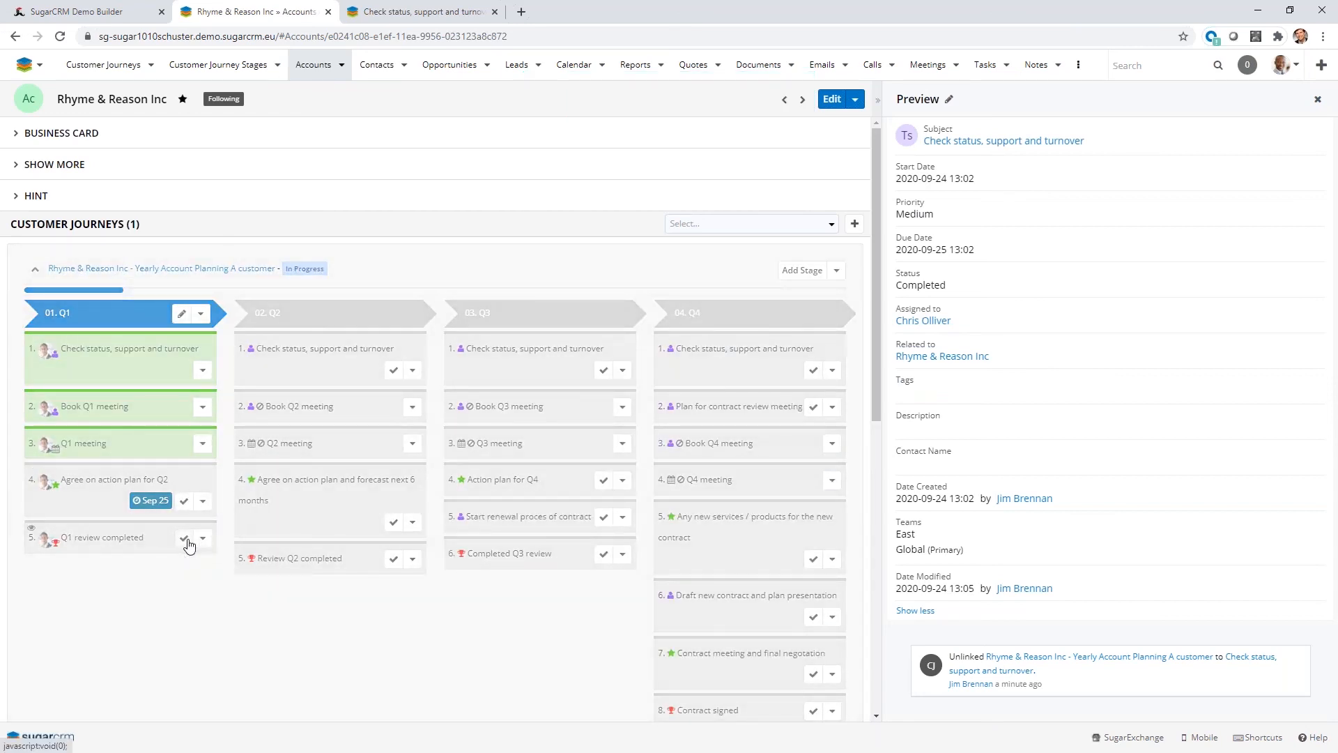
pyautogui.click(1318, 99)
pyautogui.click(184, 537)
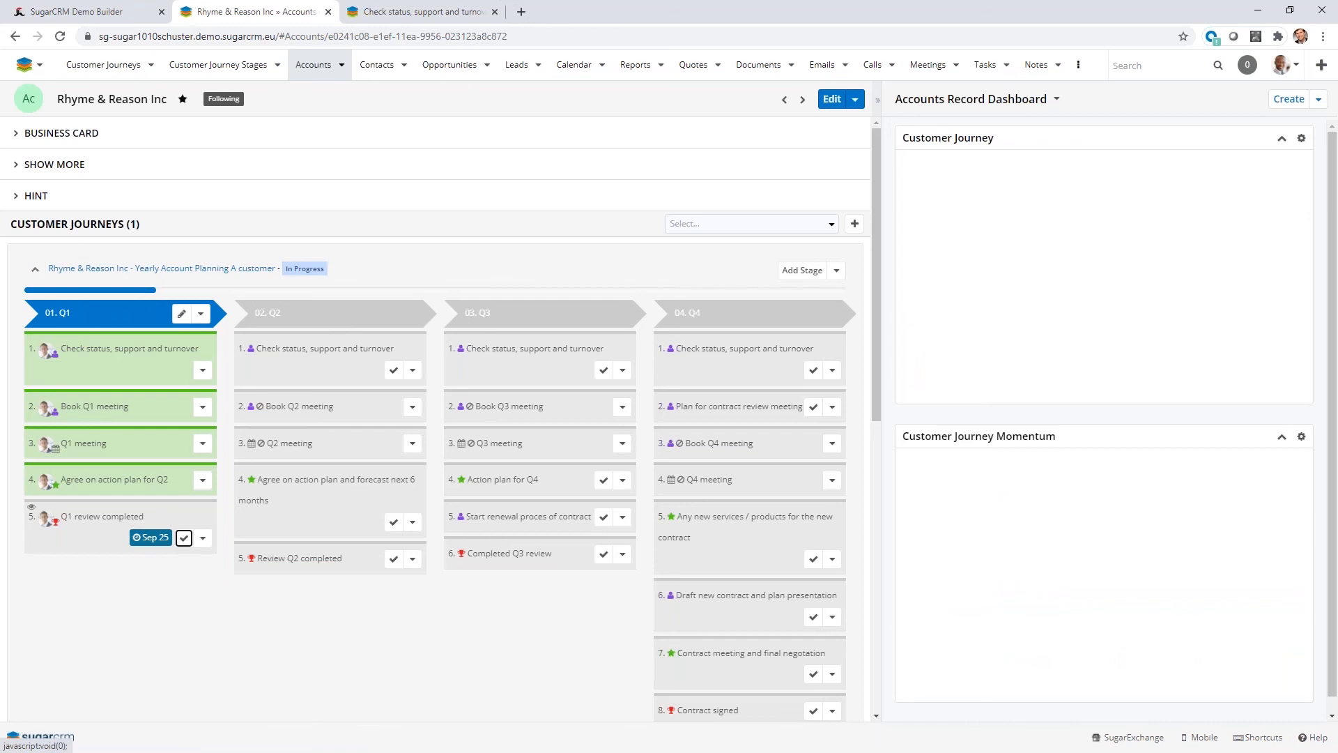
# Complete the first three Q2 activities: Check status, support and turnover, Book Q2 meeting, and Q2 meeting.
pyautogui.click(394, 372)
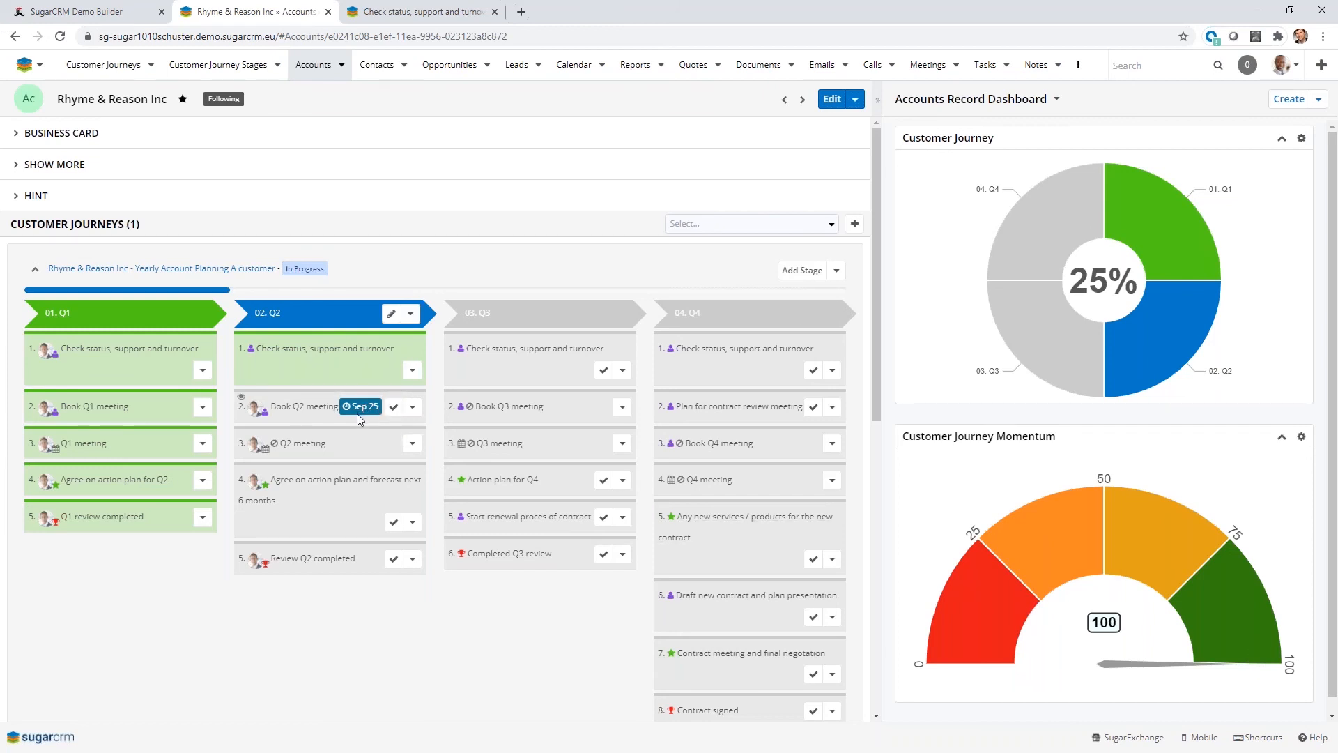
pyautogui.moveTo(359, 408)
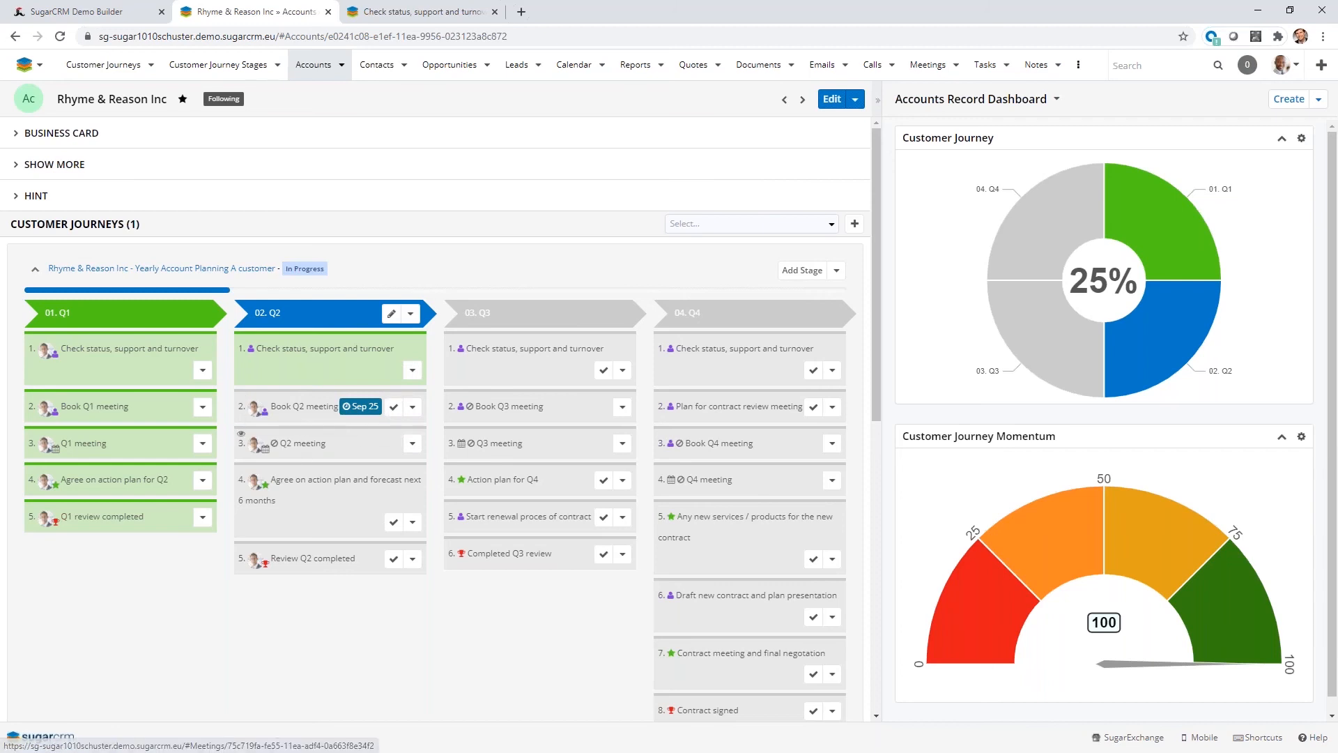
pyautogui.moveTo(277, 453)
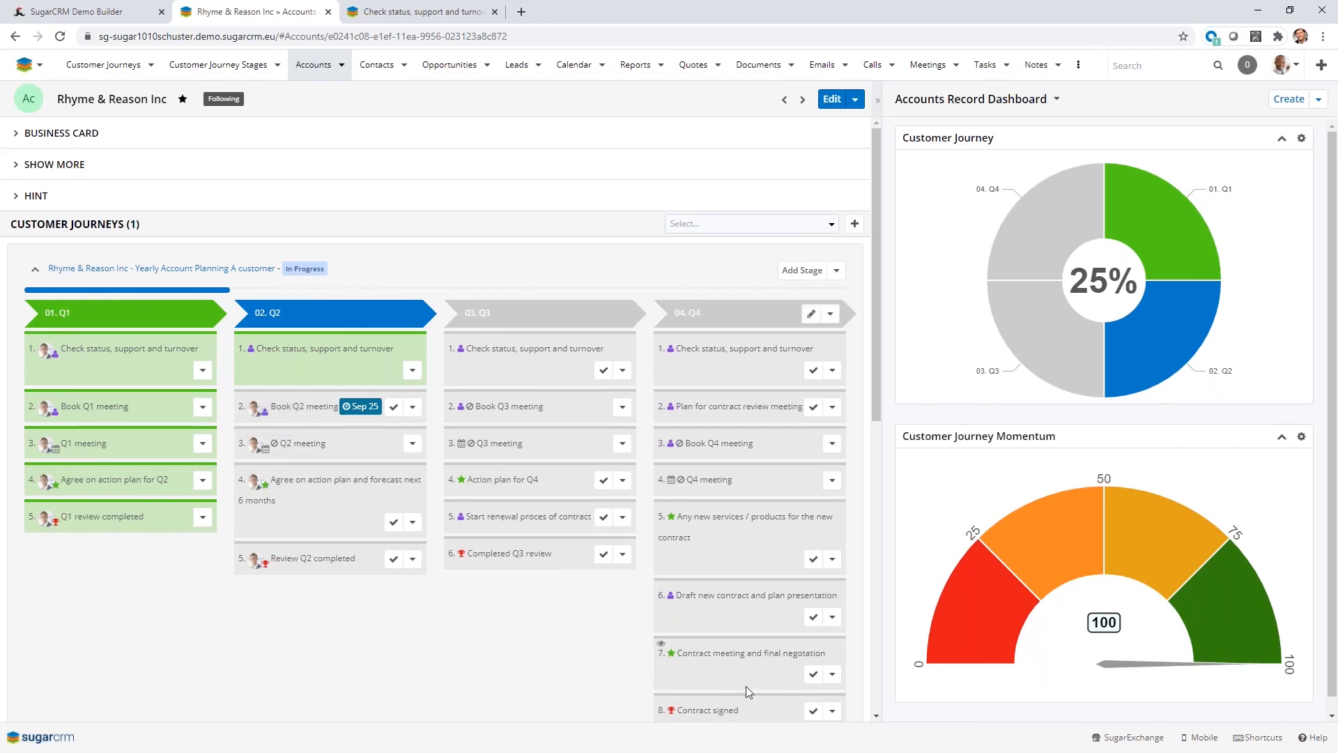
pyautogui.moveTo(105, 286)
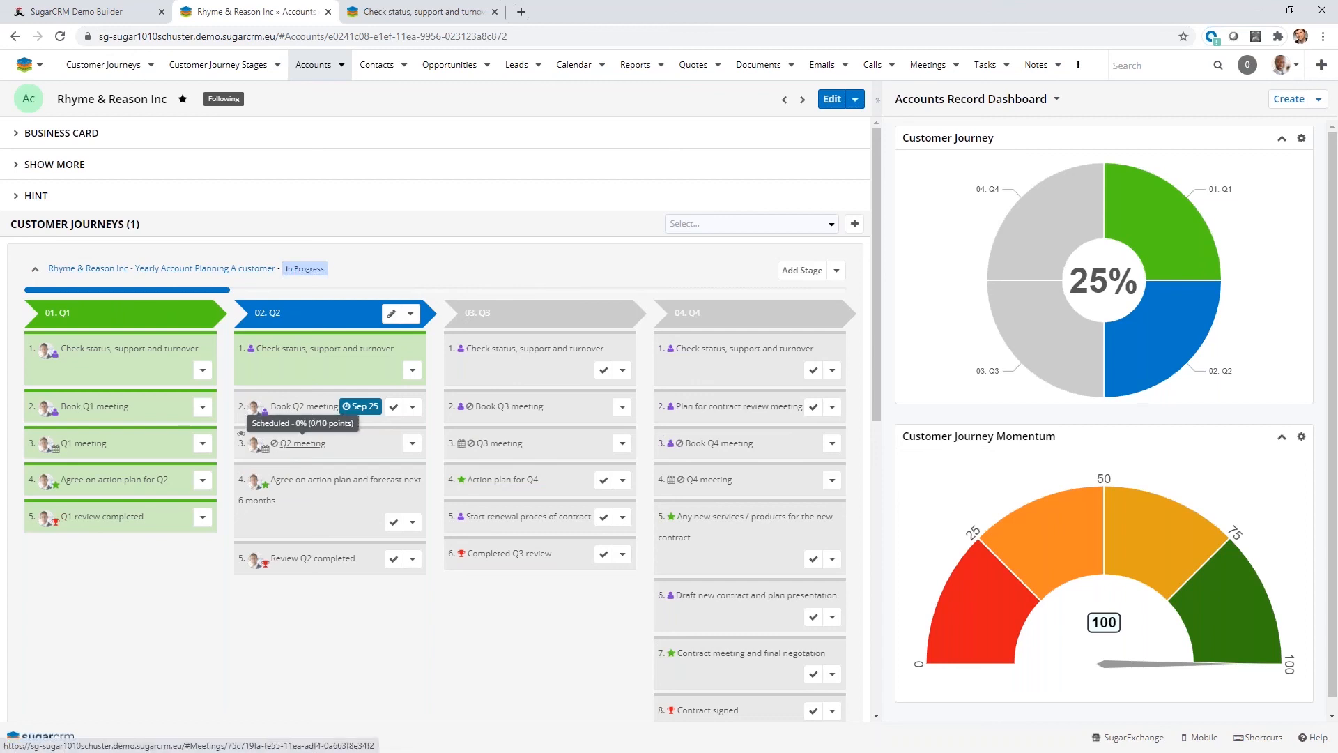
pyautogui.click(394, 407)
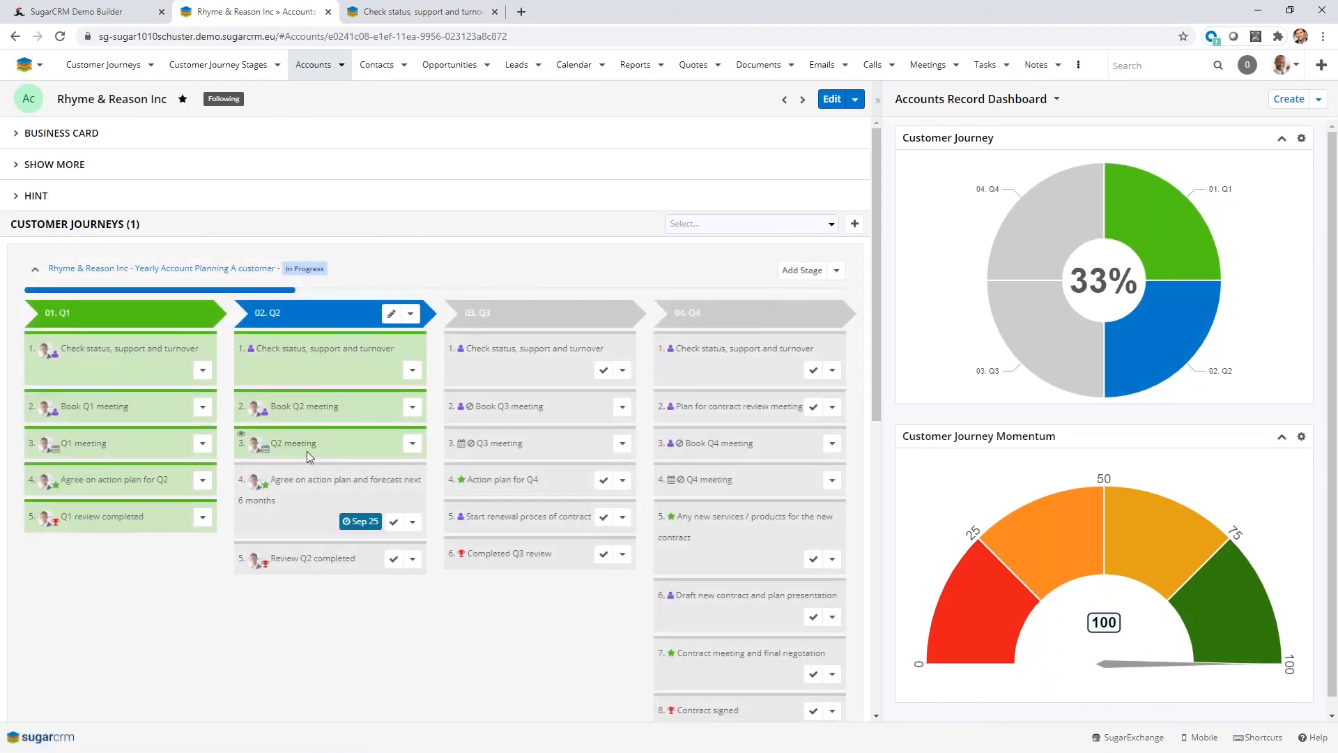
# Schedule an additional meeting named "2nd QBR" under the Q2 meeting activity and expand that activity's sub-items.
pyautogui.click(412, 444)
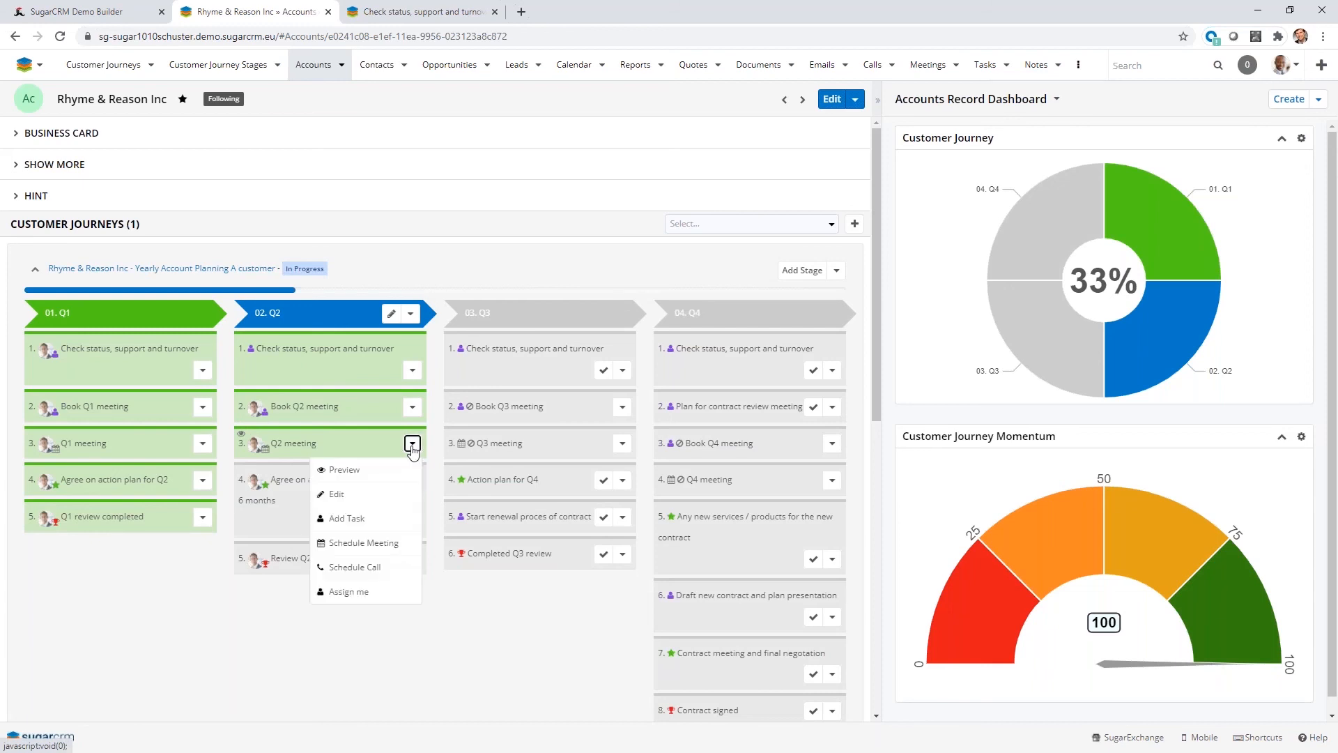
pyautogui.click(371, 543)
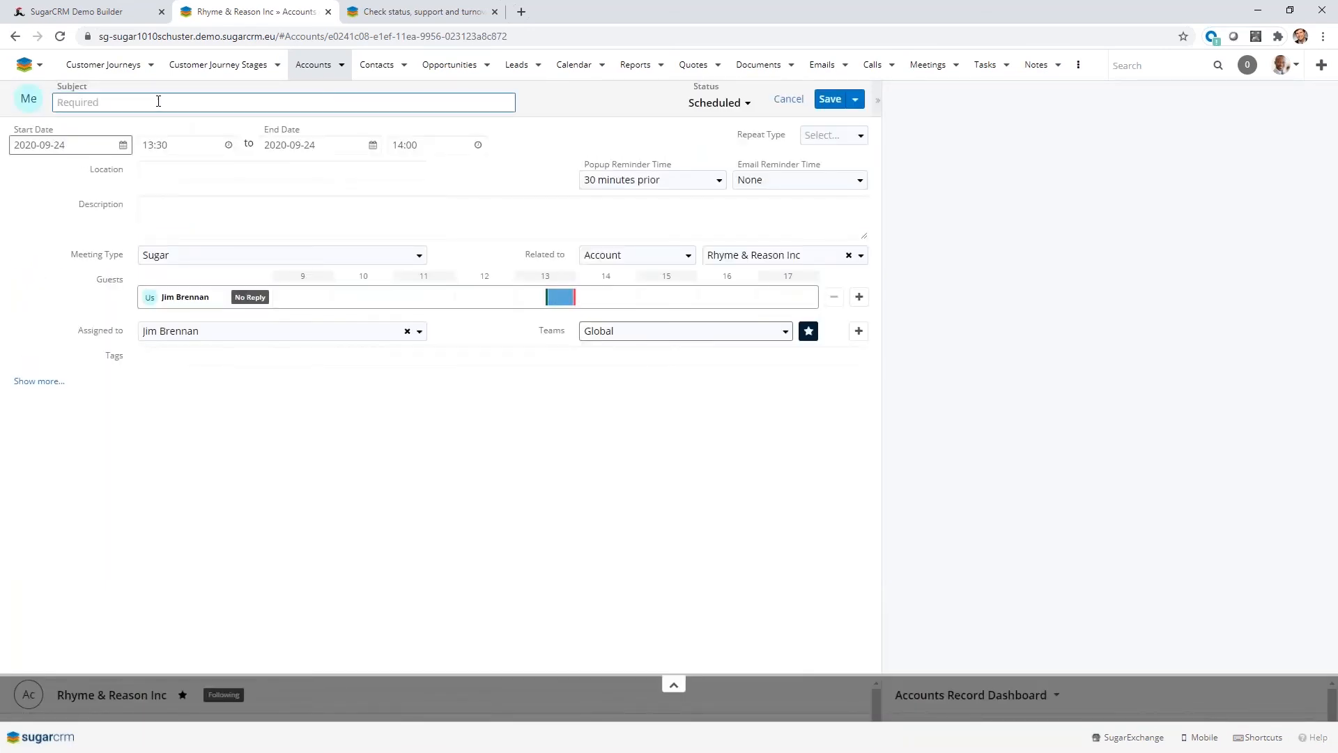
pyautogui.write('2md QBR')
pyautogui.click(73, 103)
pyautogui.press('BackSpace')
pyautogui.write('n')
pyautogui.click(830, 100)
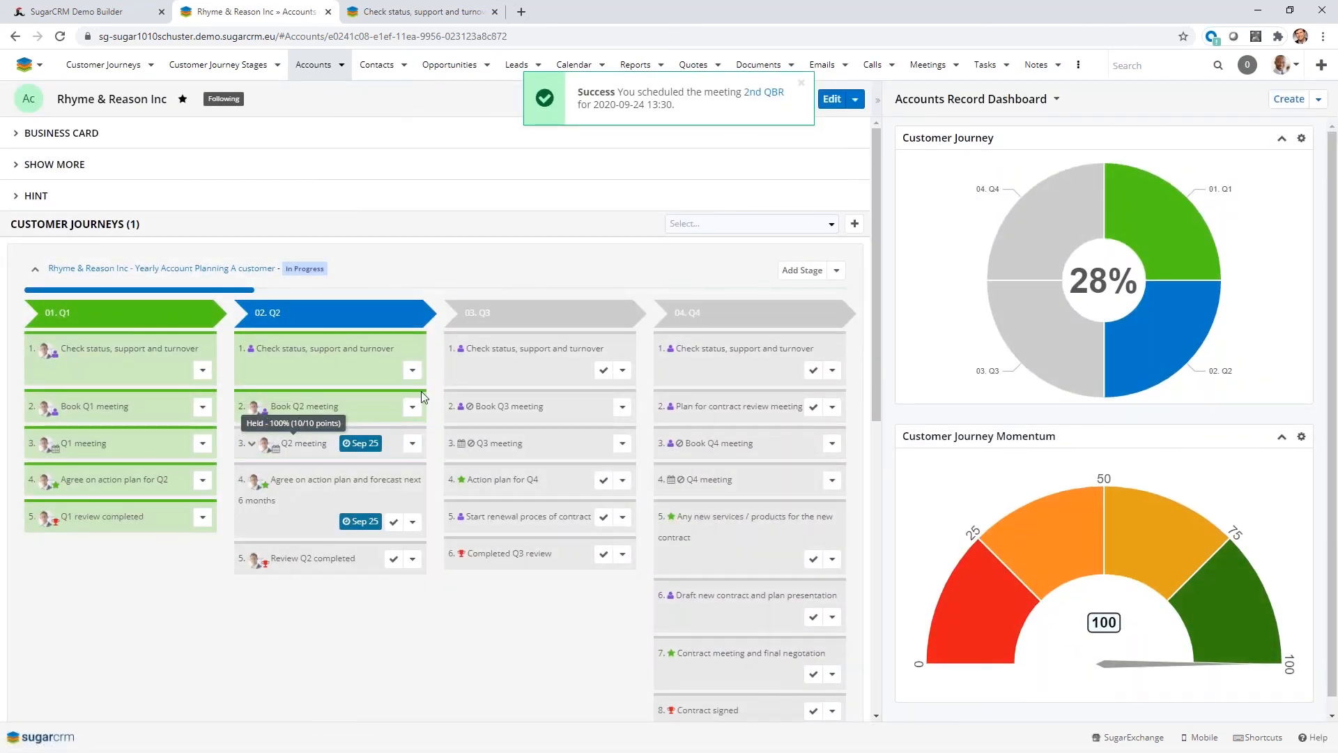
pyautogui.click(251, 445)
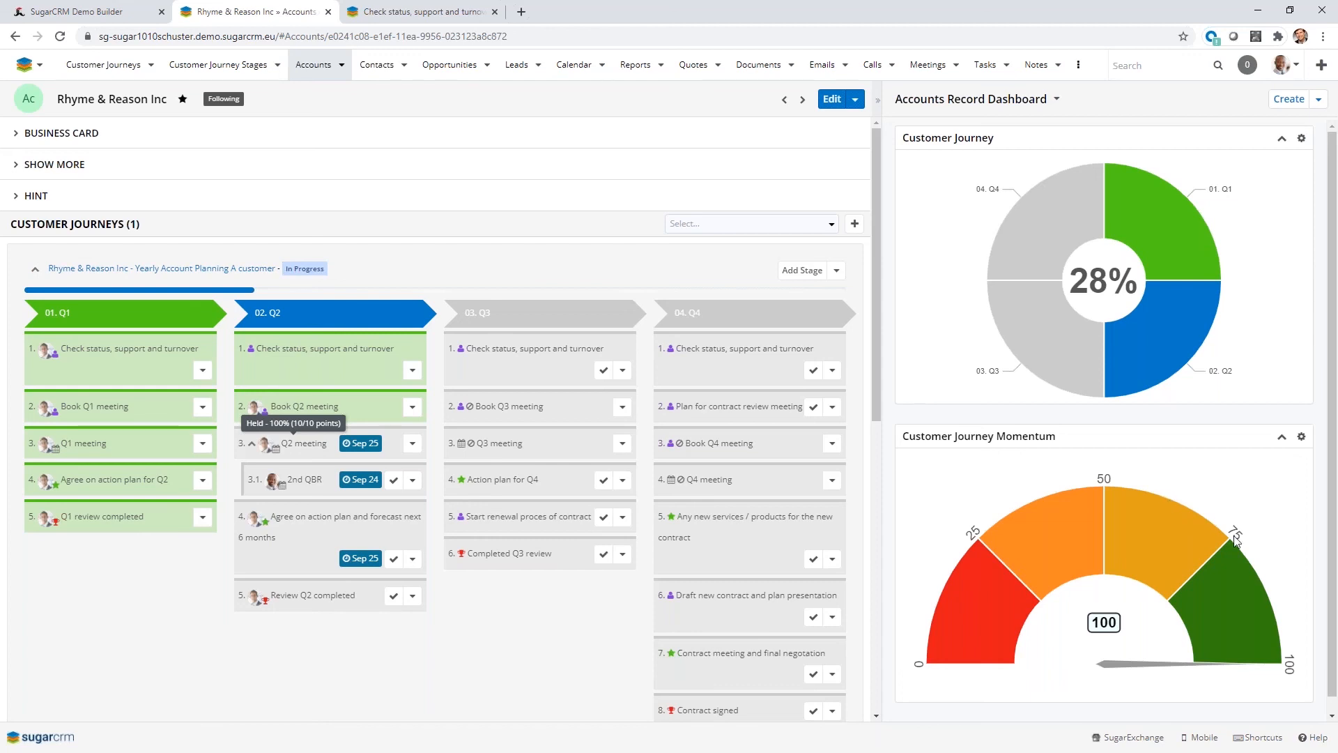
# Start the Sales Process journey on the X-Sell Holdings - $3283 - New - 164 Units opportunity and complete its Shows Interest activity.
pyautogui.moveTo(392, 326)
pyautogui.click(457, 65)
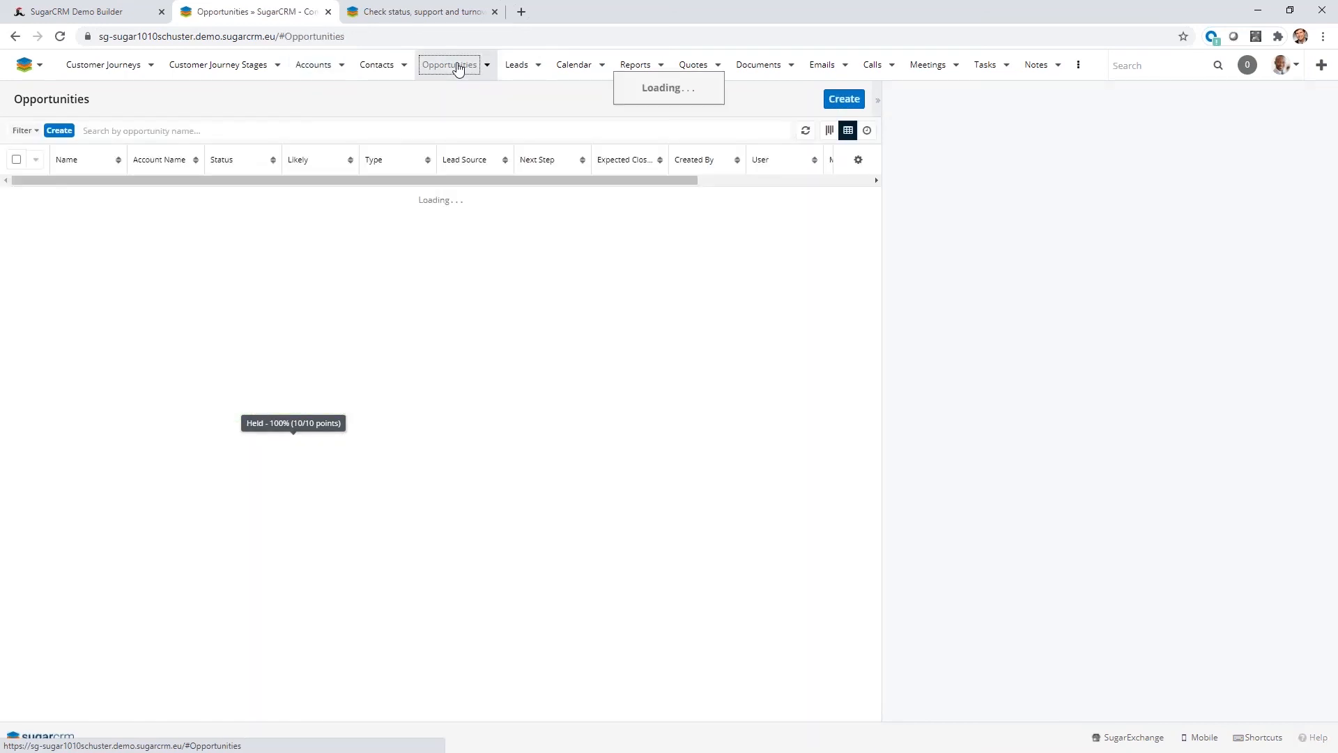
pyautogui.click(108, 189)
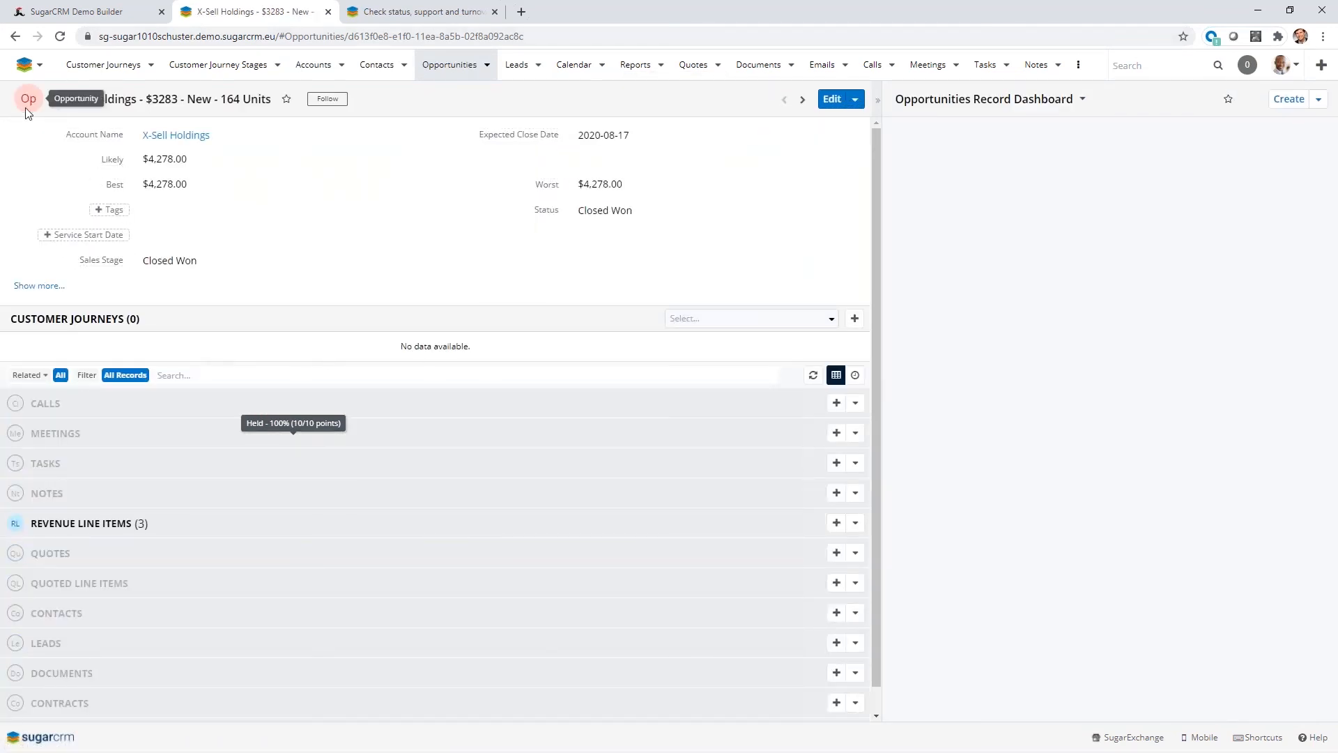
pyautogui.click(815, 322)
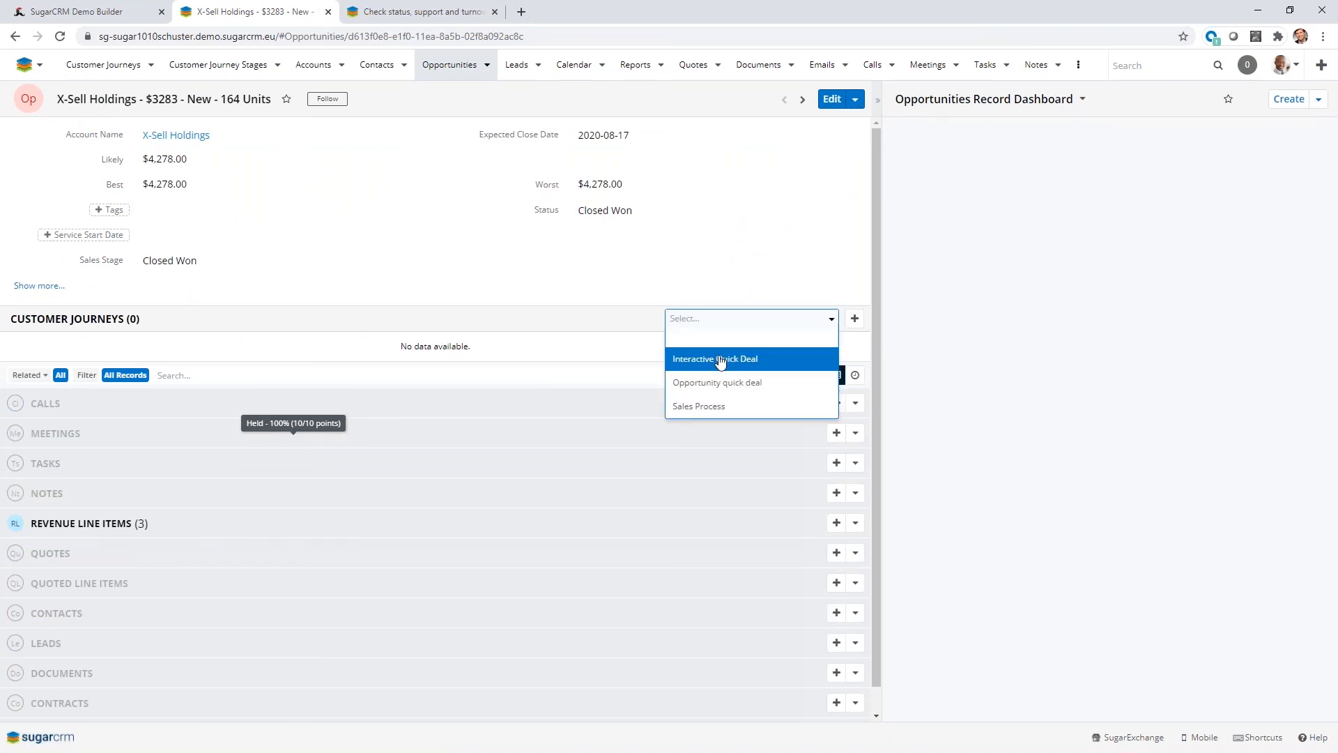
pyautogui.click(717, 410)
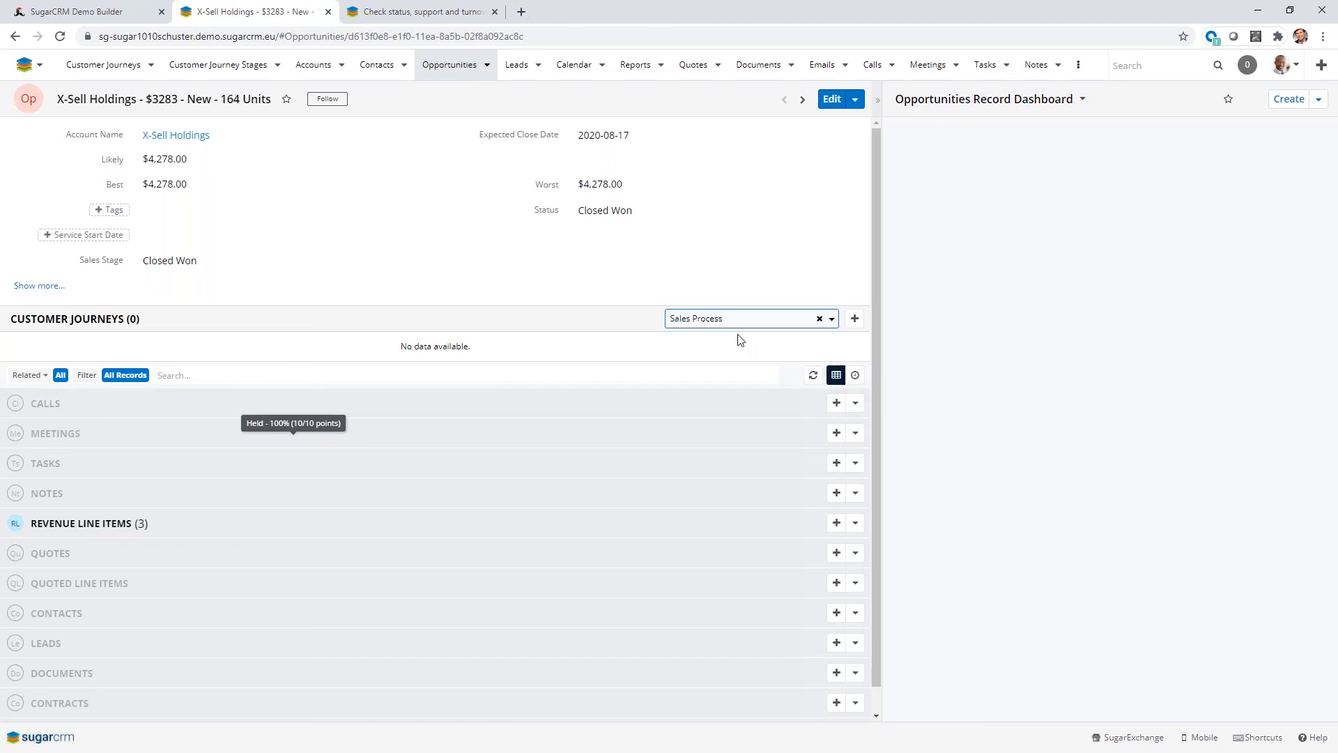
pyautogui.click(856, 320)
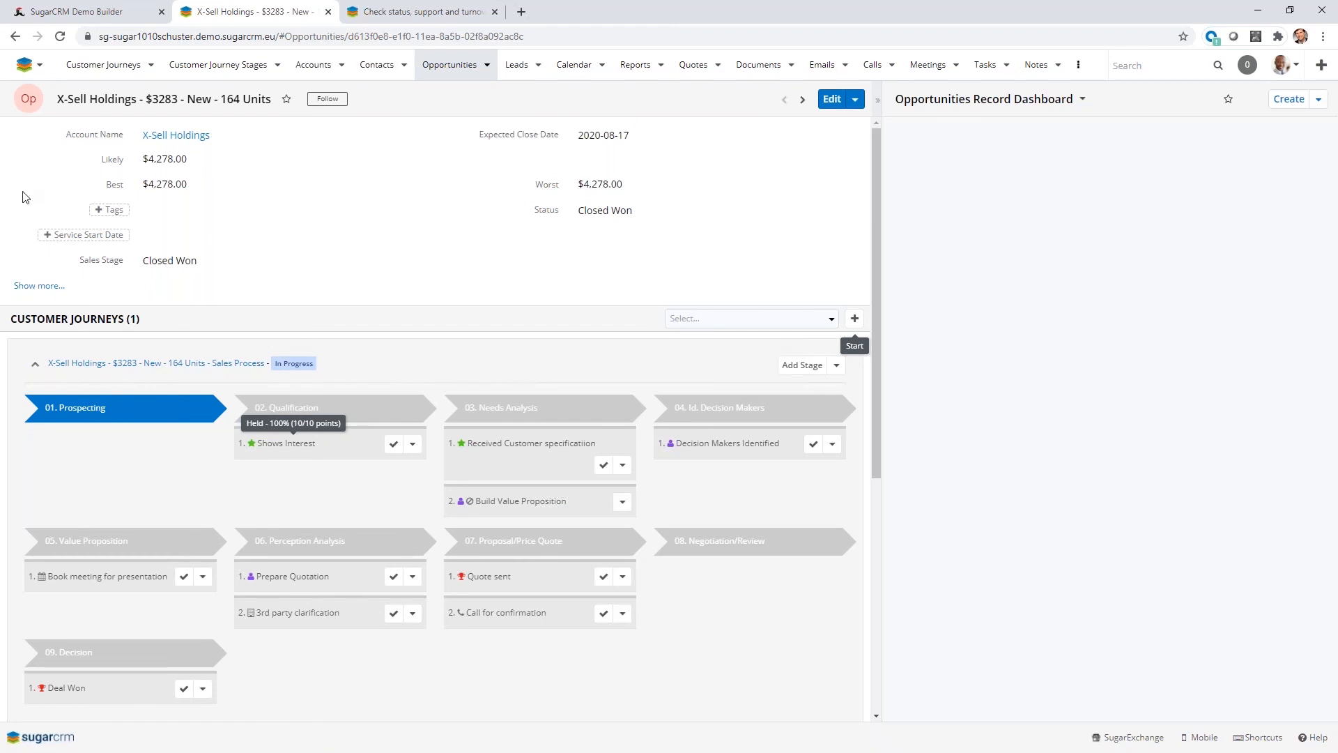
pyautogui.click(392, 444)
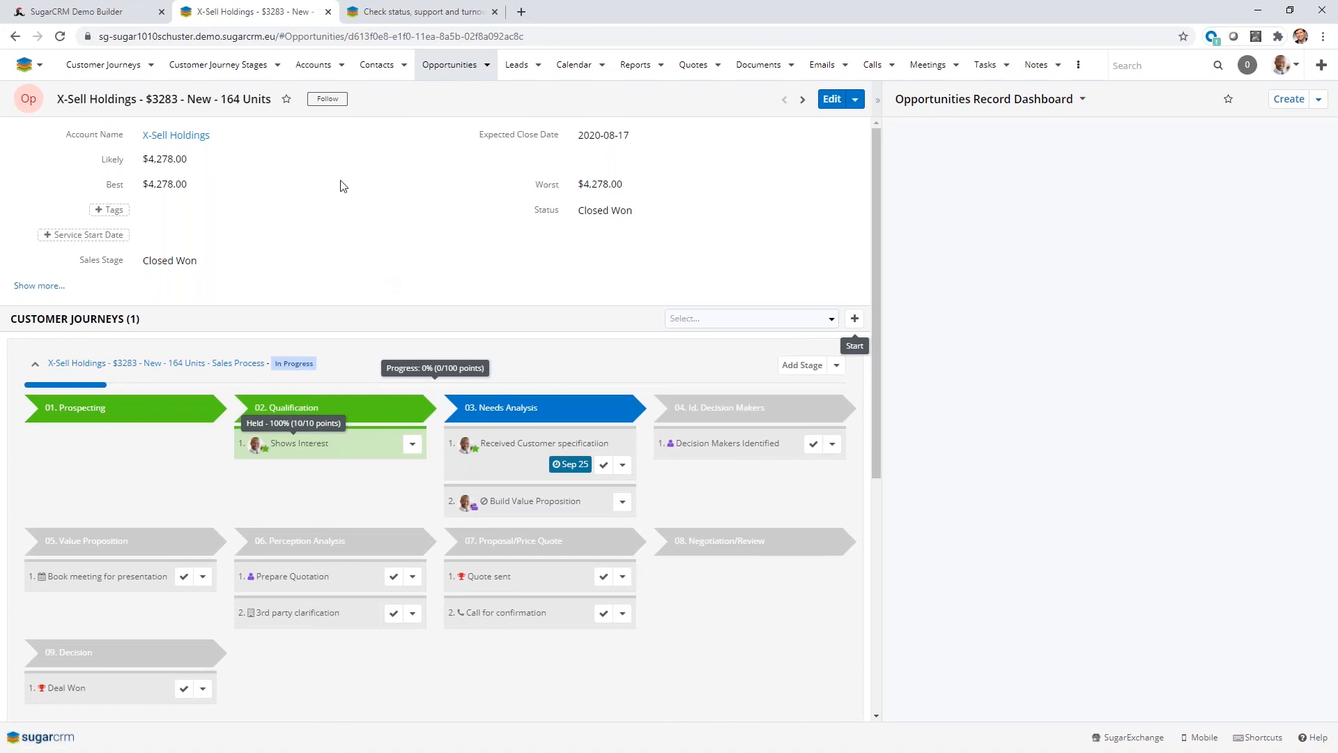
# Open the recycled lead from Kringle Bell IncKA Tower & Co and examine its record, including the customer journeys section.
pyautogui.click(516, 65)
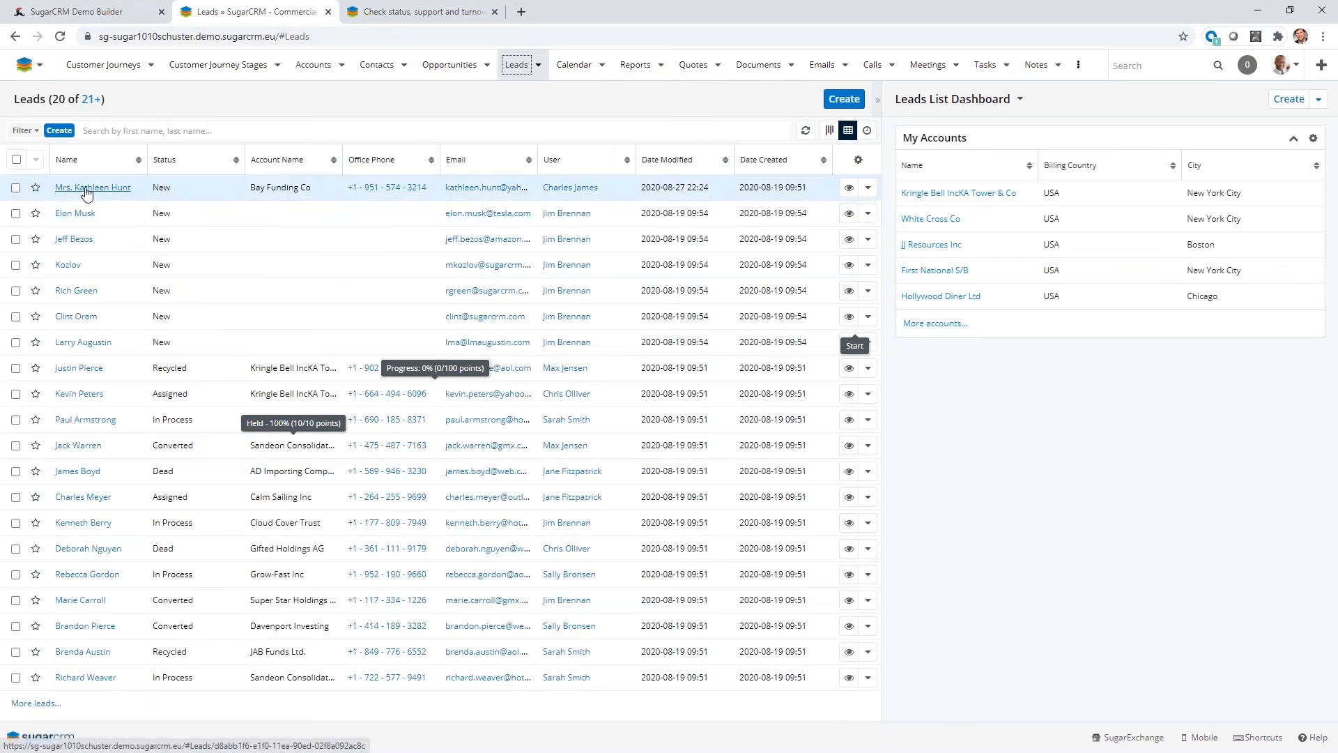
pyautogui.click(89, 375)
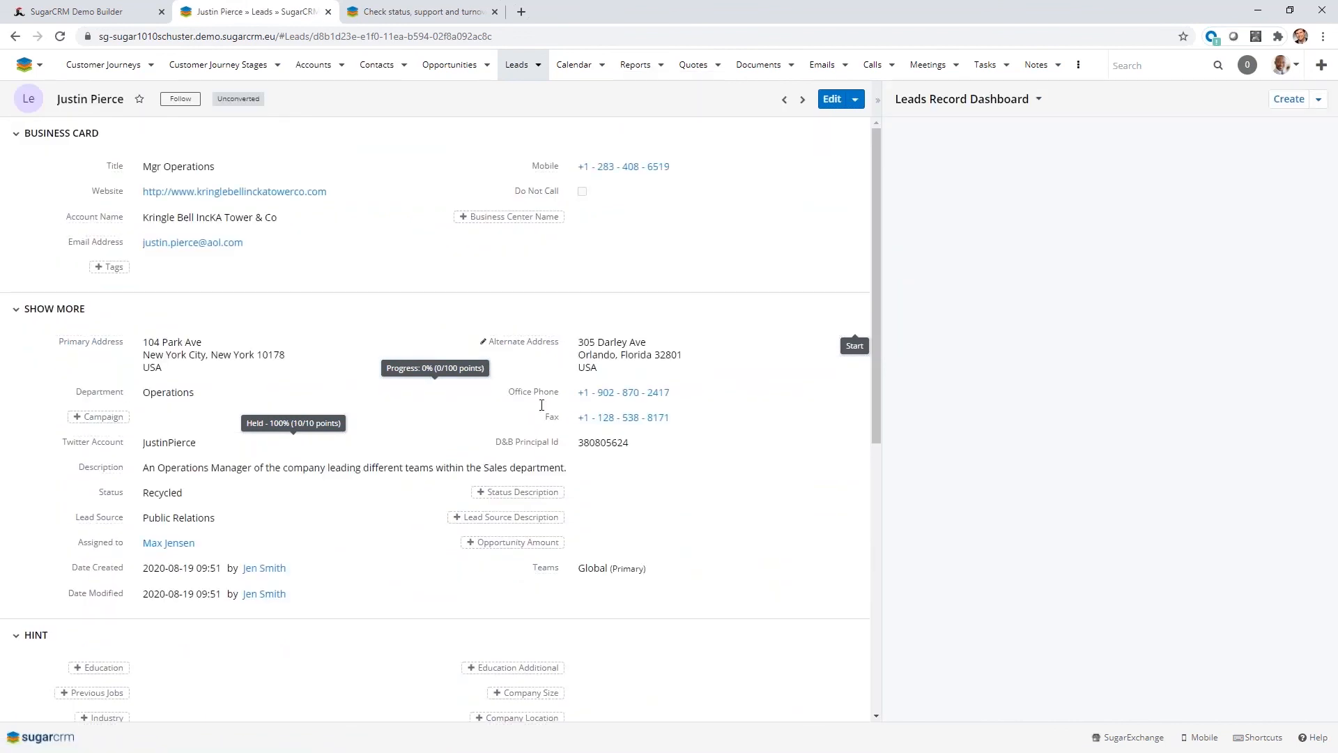
pyautogui.scroll(-6, 592, 465)
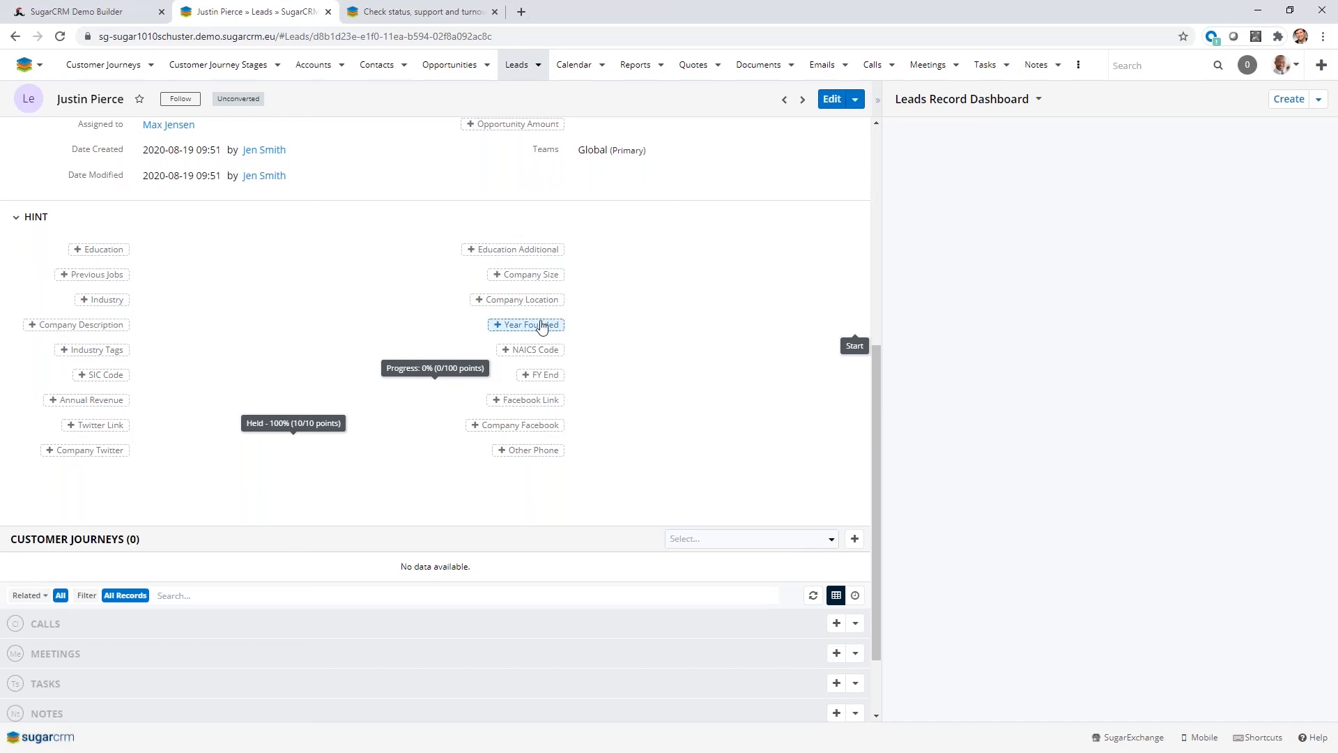
pyautogui.scroll(5, 383, 337)
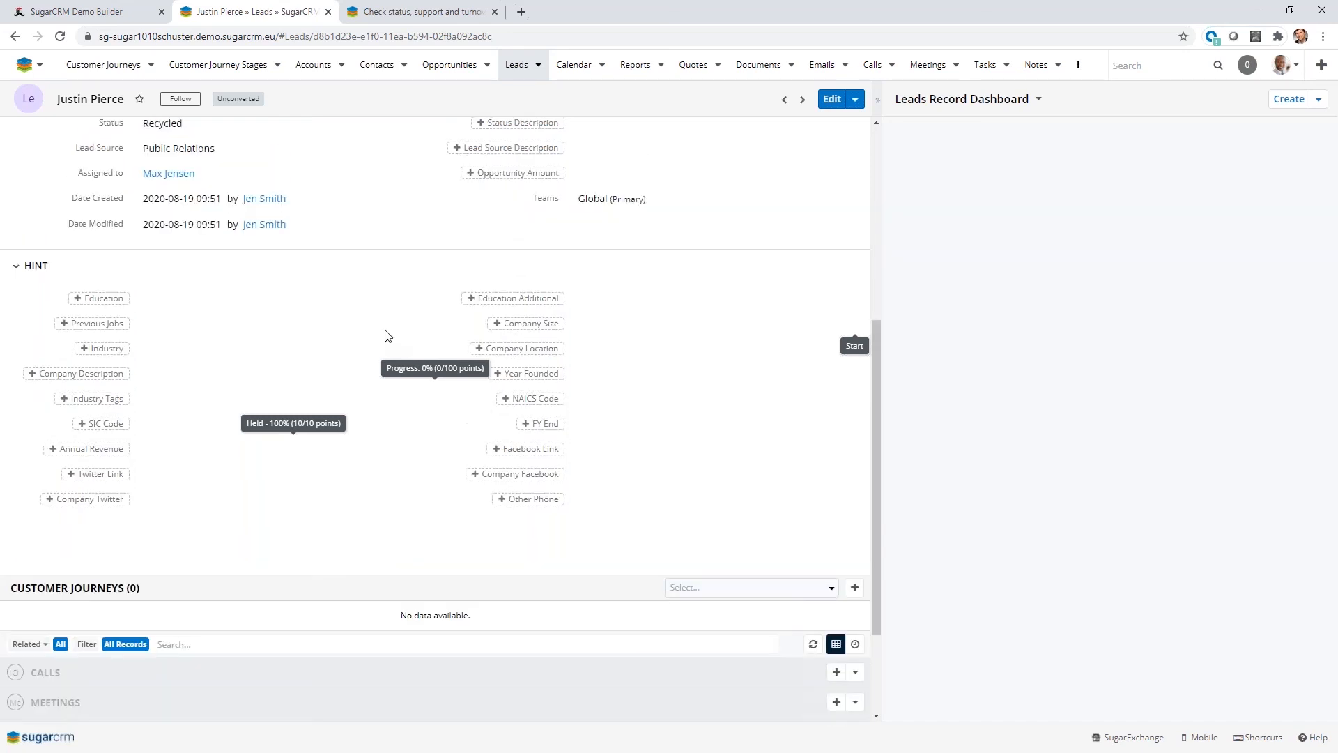
# Review the lists of all customer journey stages and customer journeys, and minimize the browser window.
pyautogui.click(209, 70)
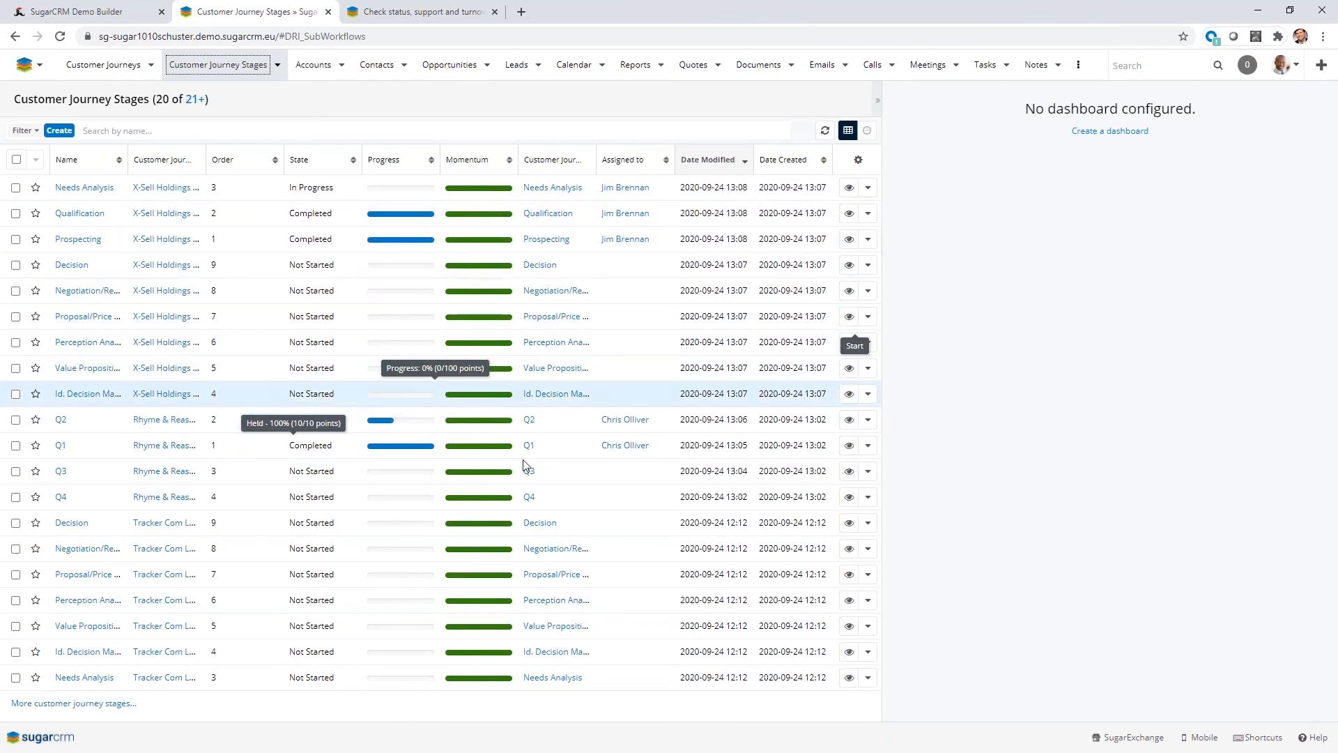
pyautogui.moveTo(486, 322)
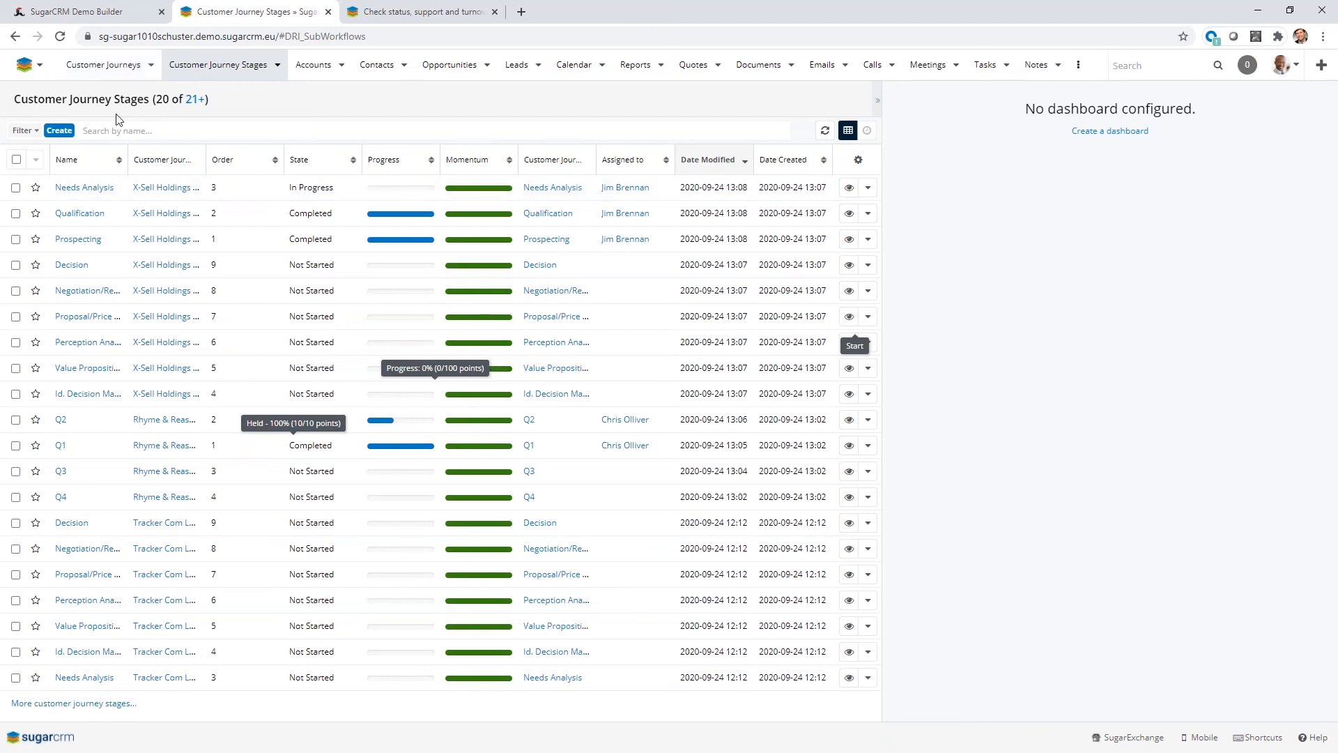
pyautogui.click(118, 66)
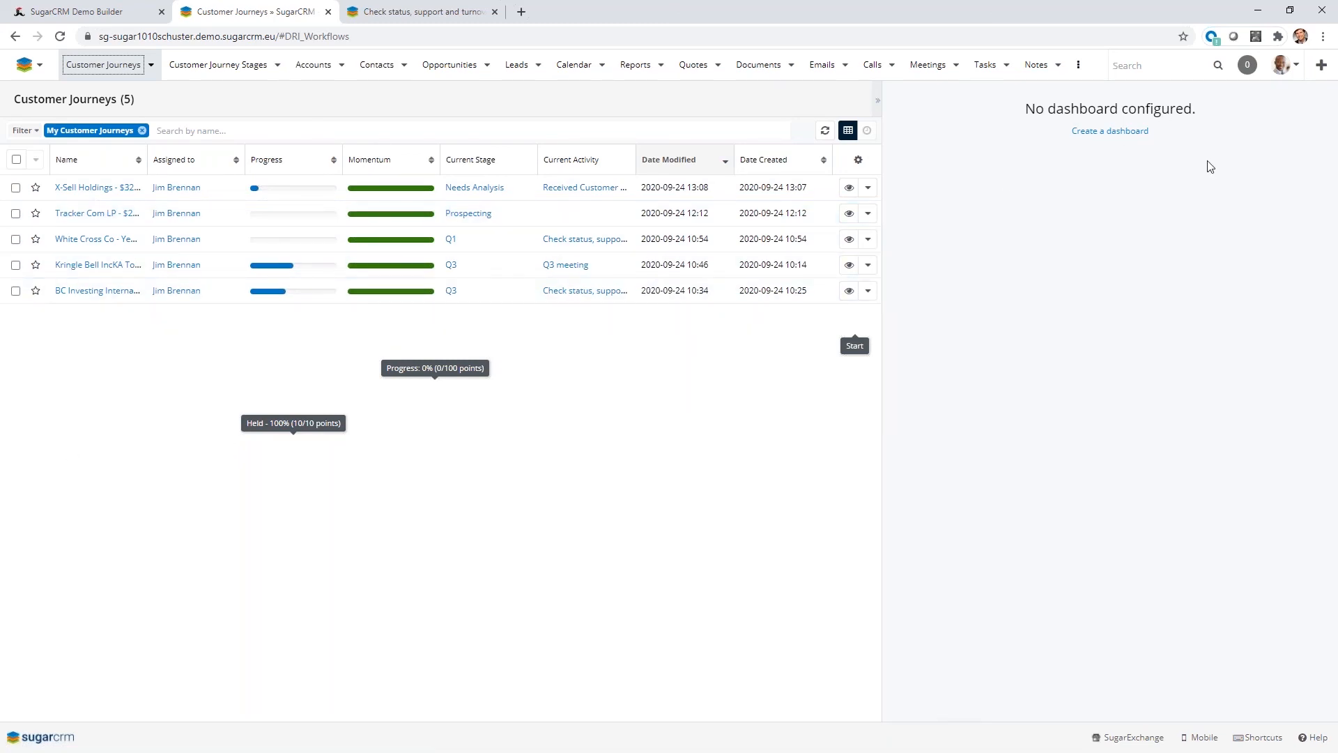
pyautogui.click(1270, 7)
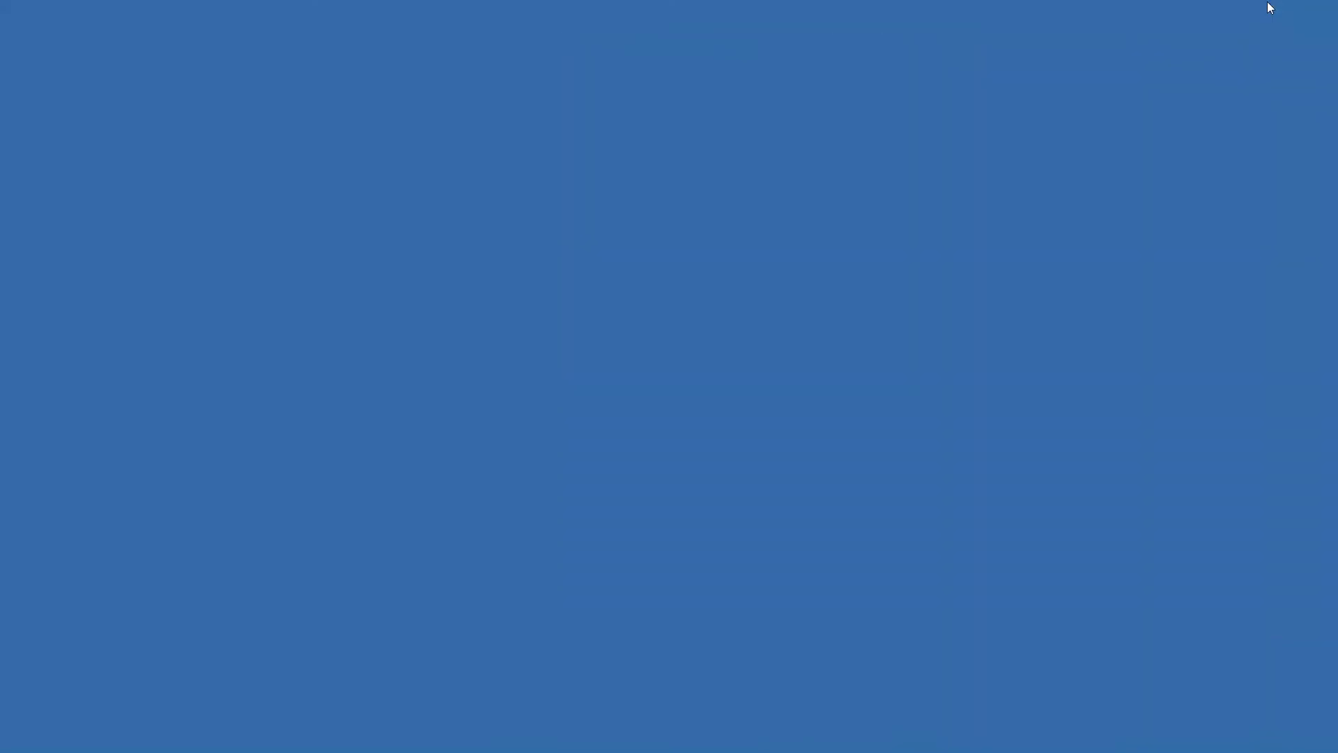